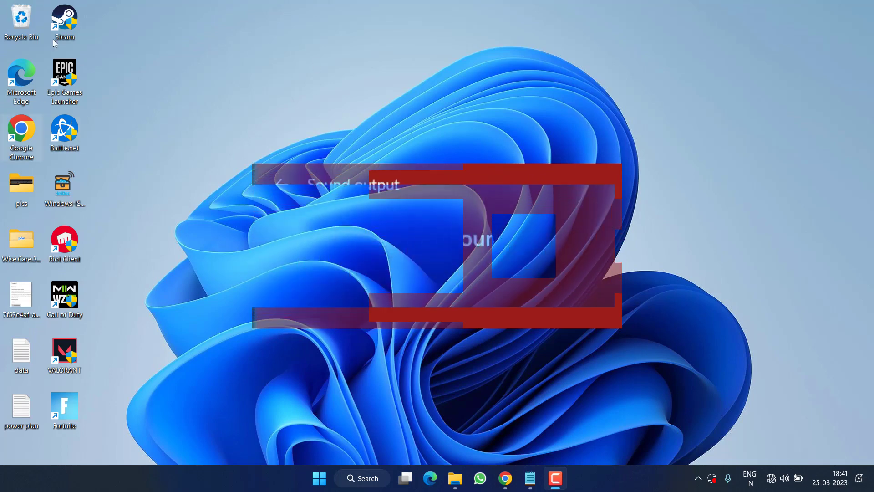
- Open Control Panel through the Start search for 'control' and open Sound's Playback device list
key("super")
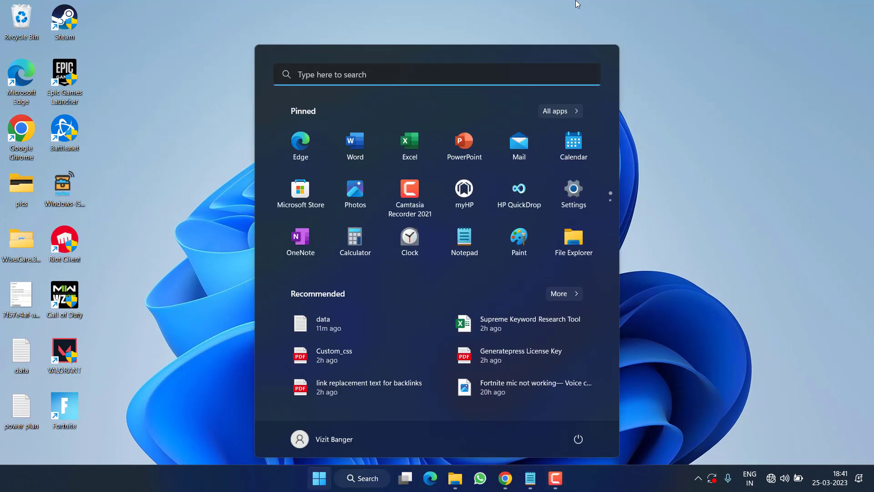
type("control")
key("Return")
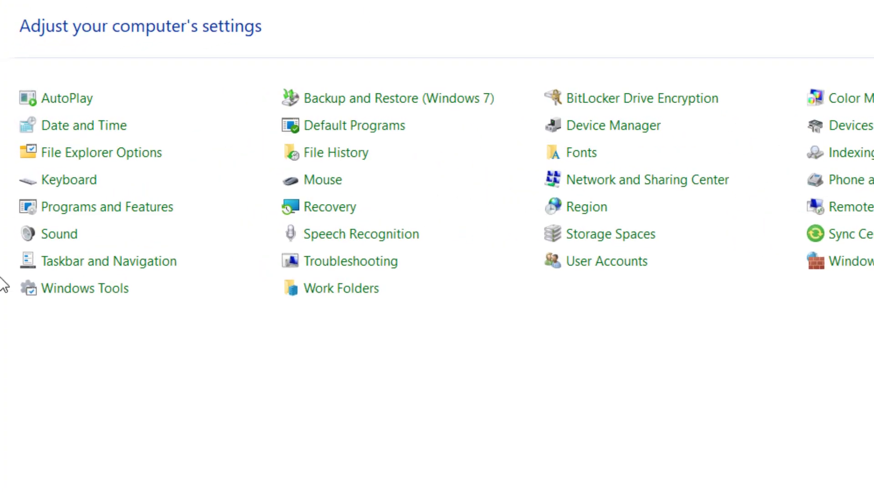
left_click(82, 234)
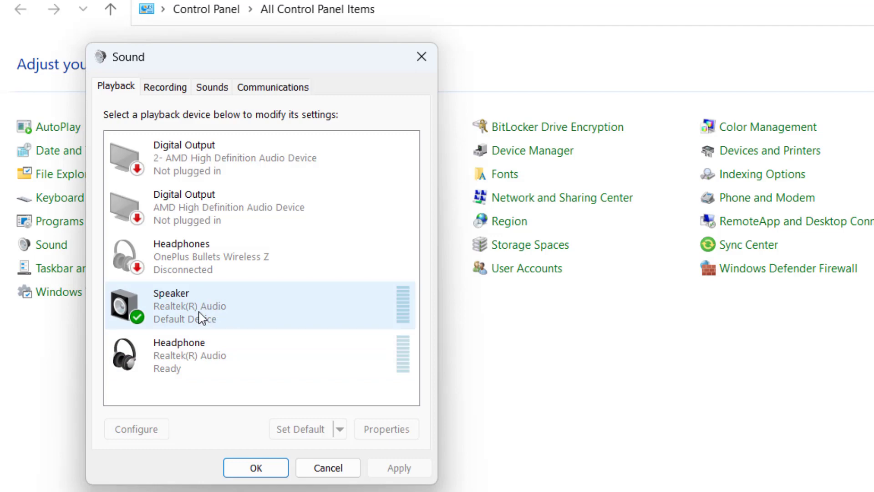
- Look over the Headphone and OnePlus Headphones device options, then open the Speaker's Properties
left_click(189, 304)
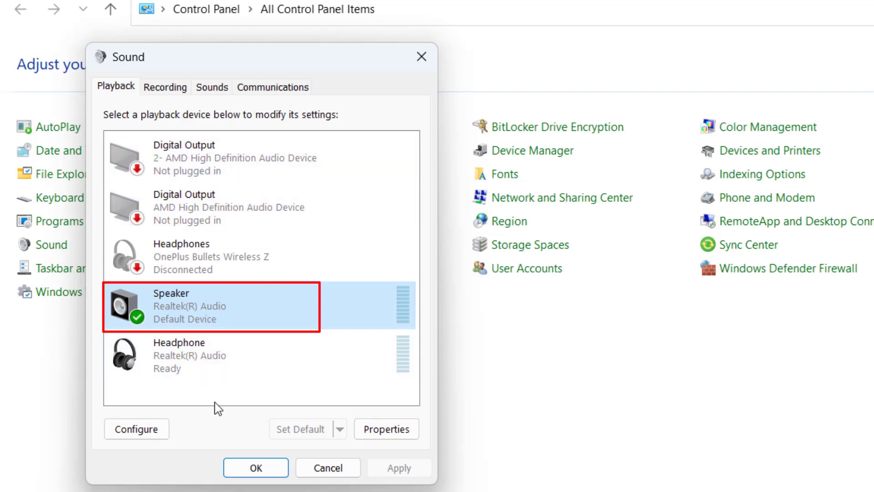
right_click(174, 358)
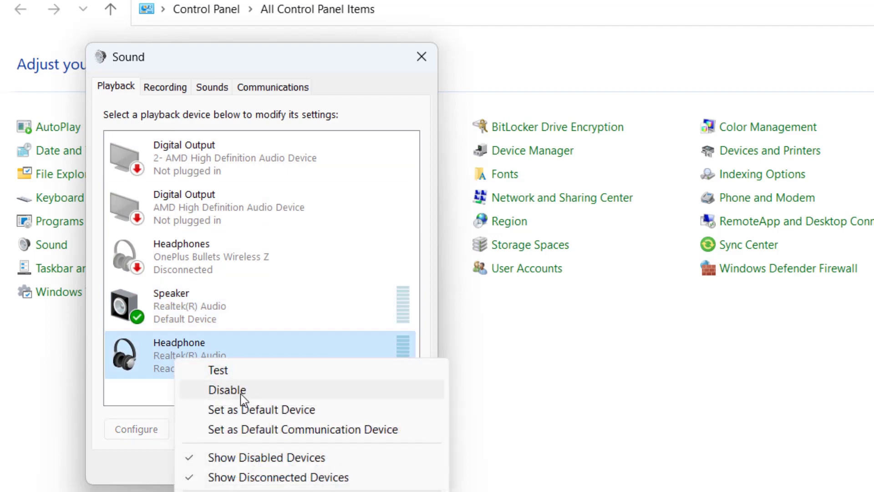
left_click(182, 346)
right_click(189, 250)
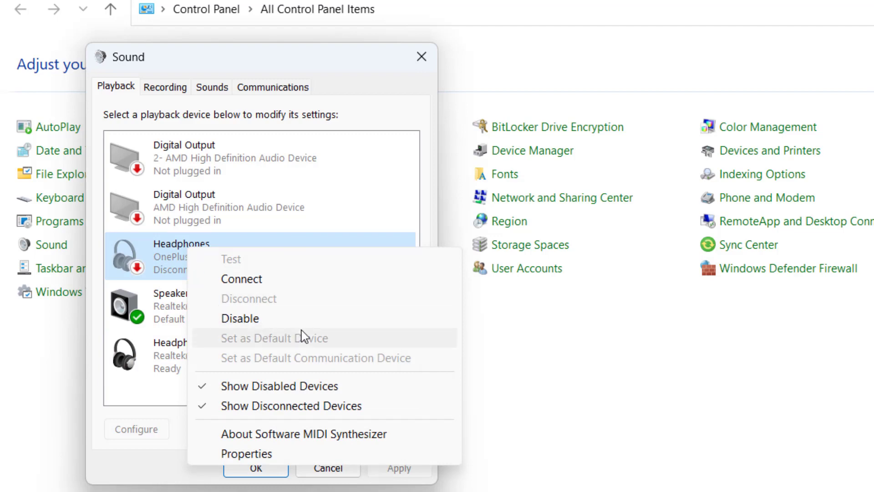
left_click(221, 314)
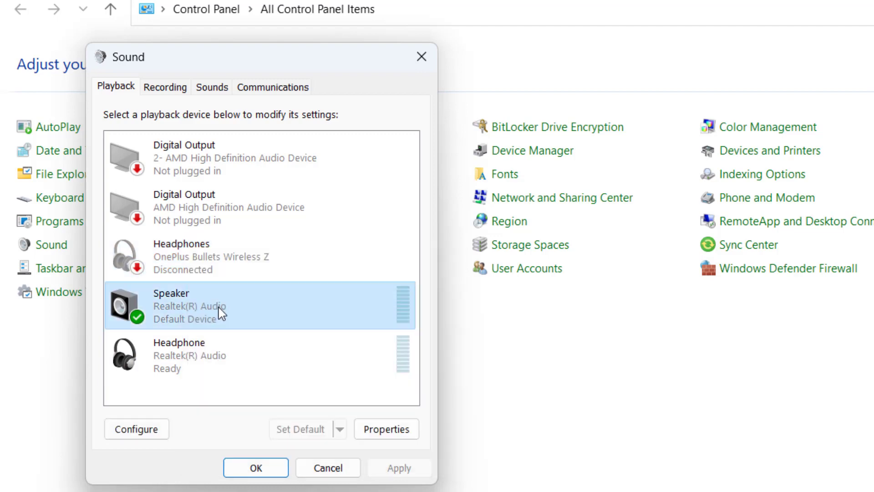
right_click(190, 314)
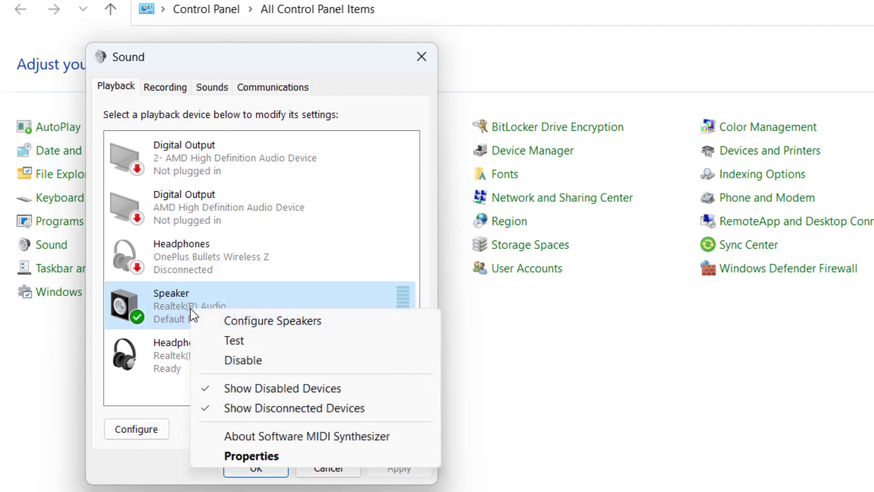
left_click(233, 437)
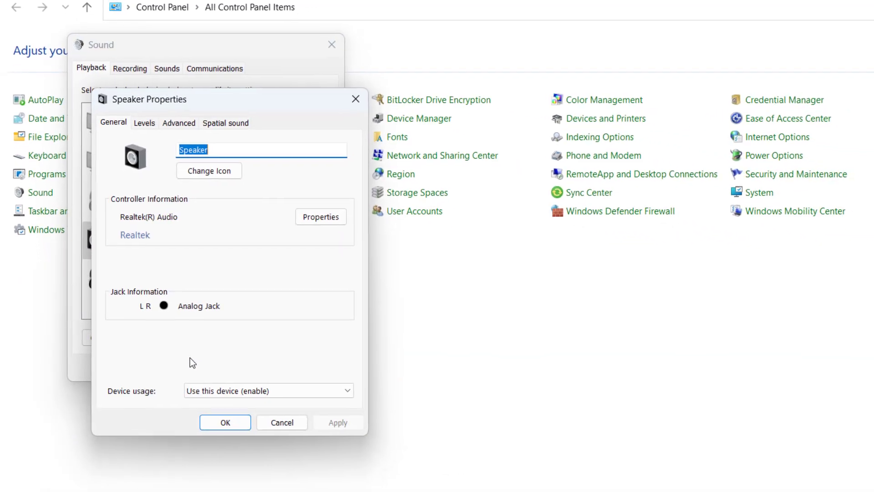
- Turn off 'Allow applications to take exclusive control of this device' for the Speaker and apply
left_click(169, 121)
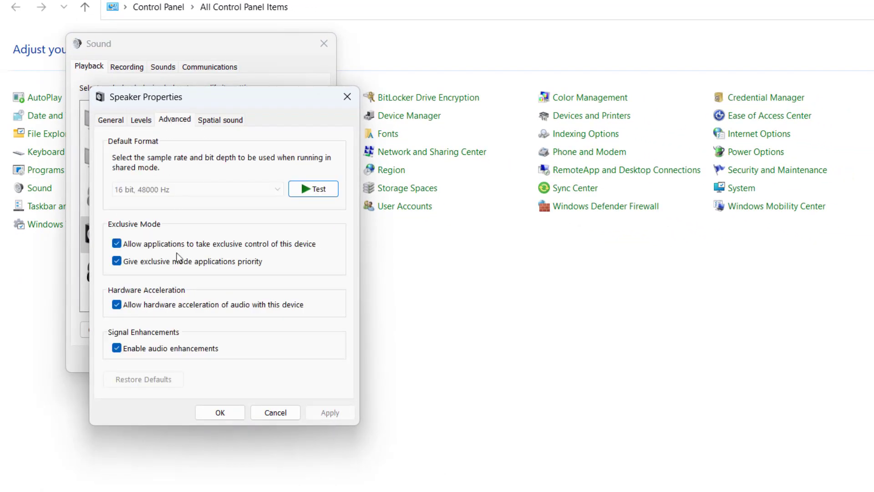
left_click(217, 245)
left_click(331, 412)
- Confirm the Speaker Properties and Sound dialogs and close Control Panel
left_click(219, 412)
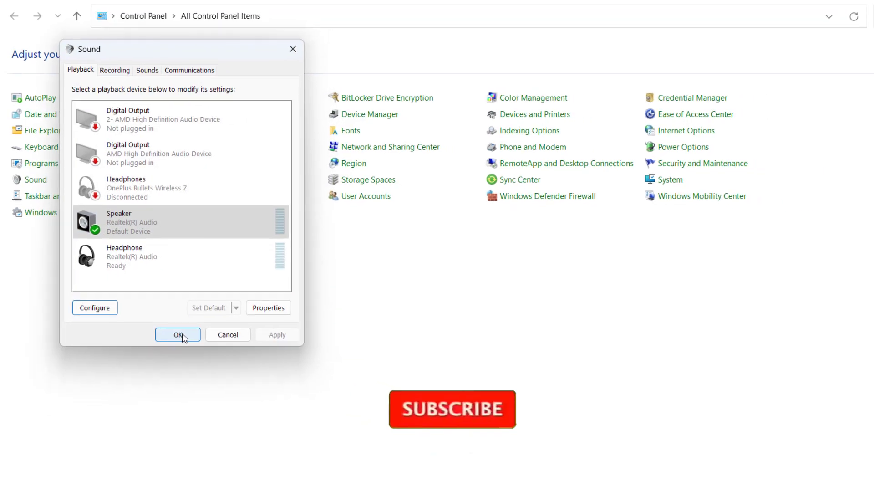
left_click(197, 359)
key("alt+F4")
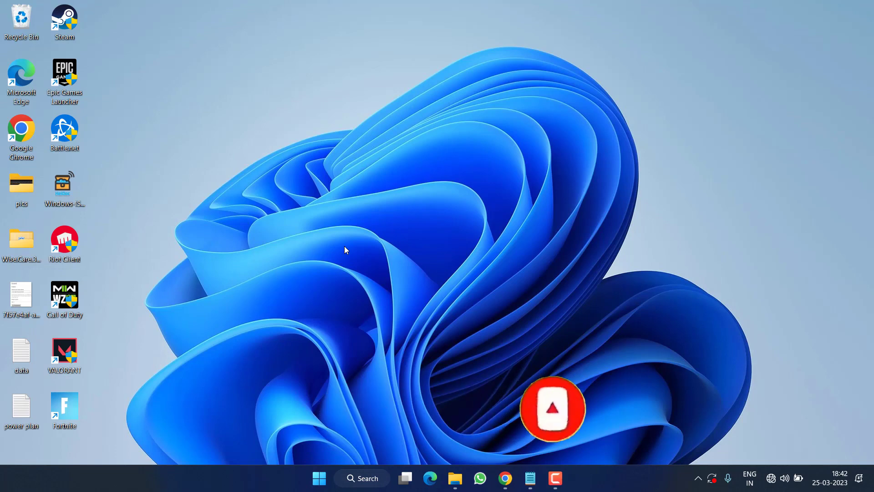
- Open the Services console by running services.msc from the Run box
right_click(323, 487)
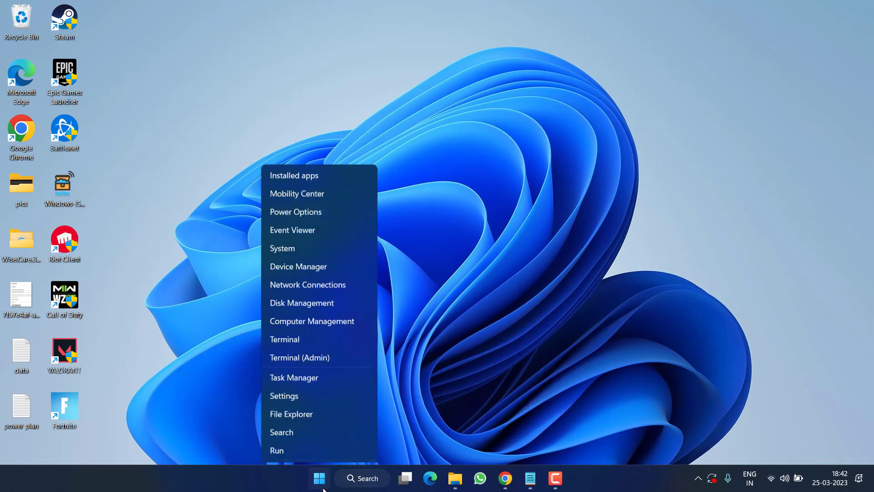
left_click(305, 408)
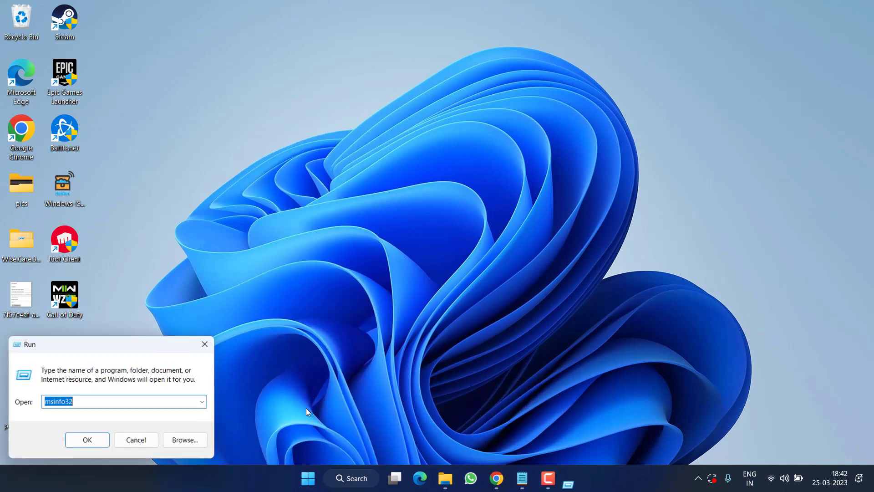
type("ser")
key("Down")
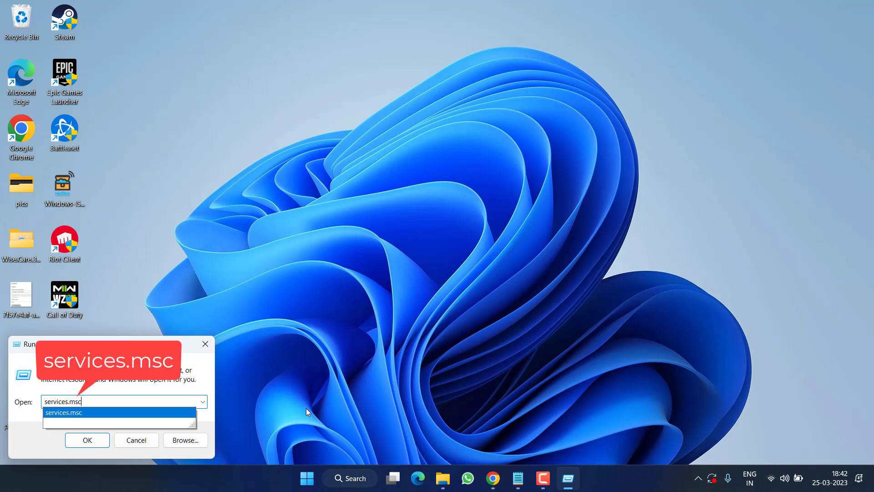
key("Return")
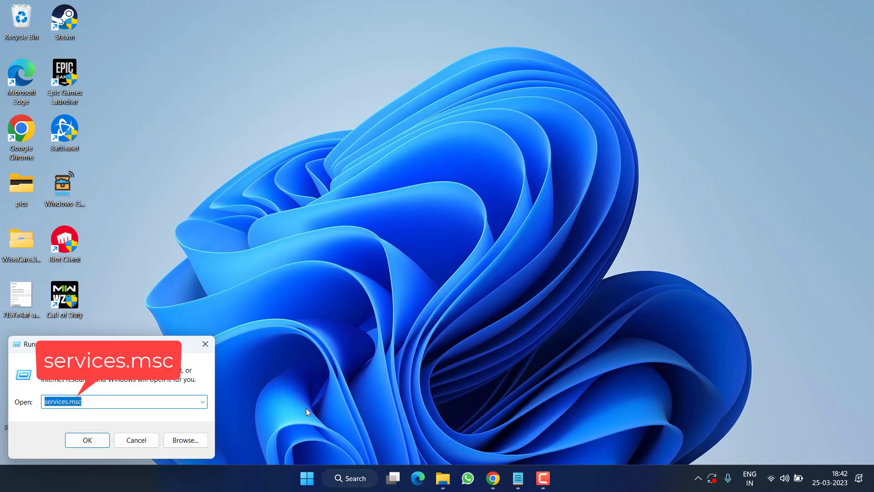
key("Return")
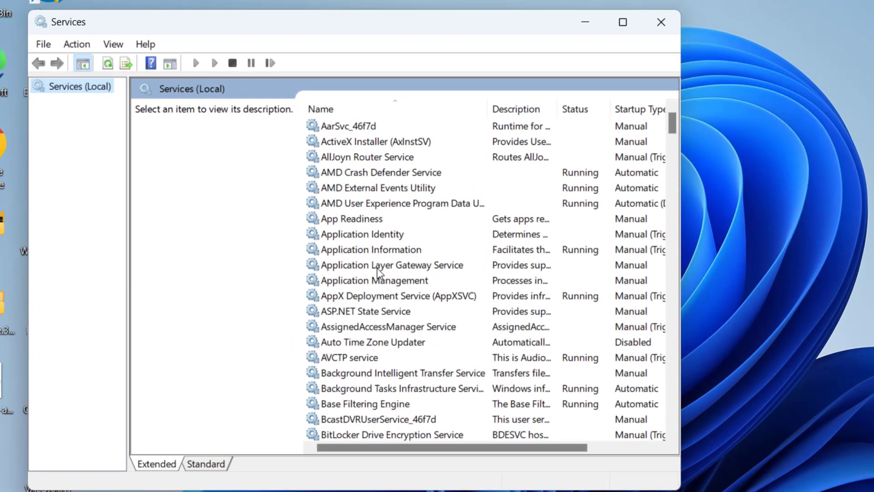
- Find the Windows Audio service in the list and open its properties
left_click(382, 280)
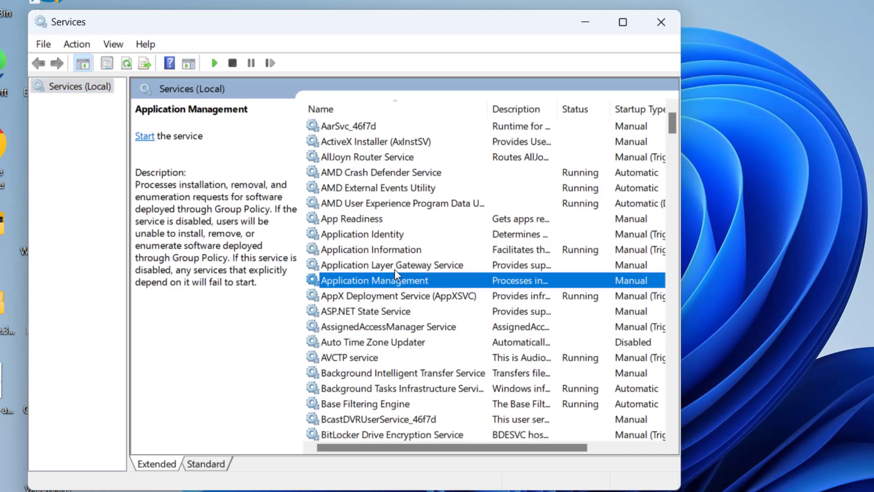
key("w")
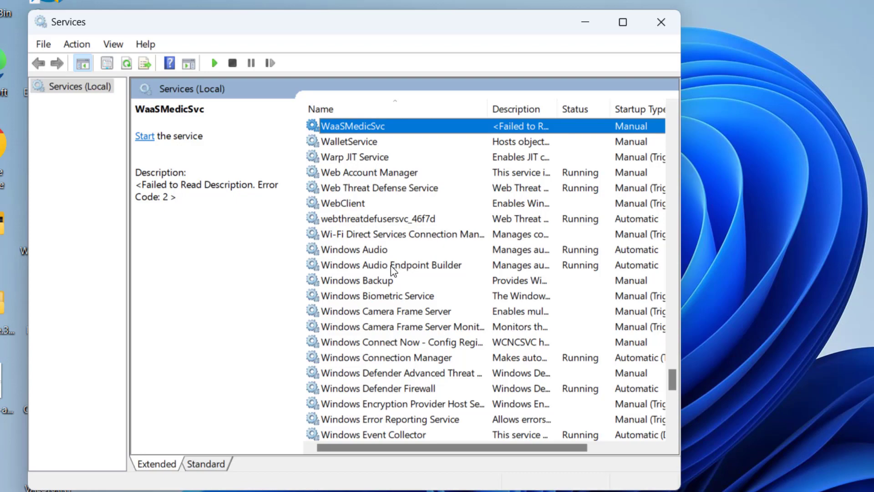
left_click(397, 254)
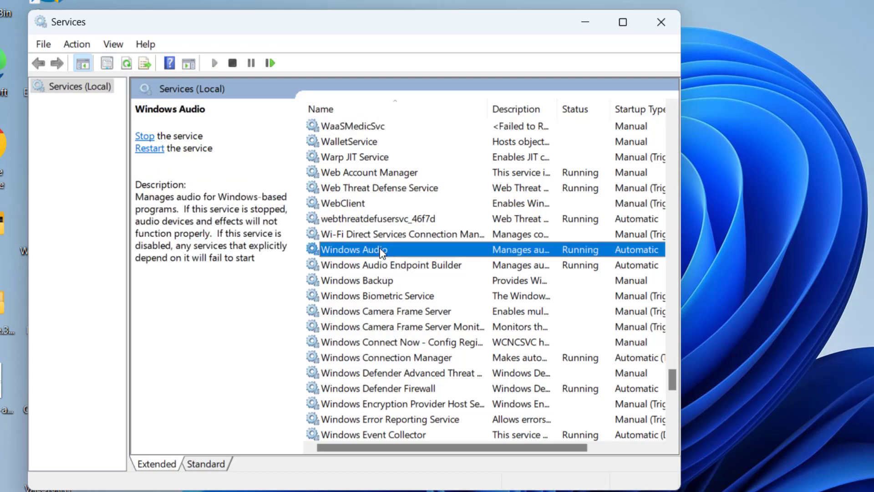
right_click(382, 254)
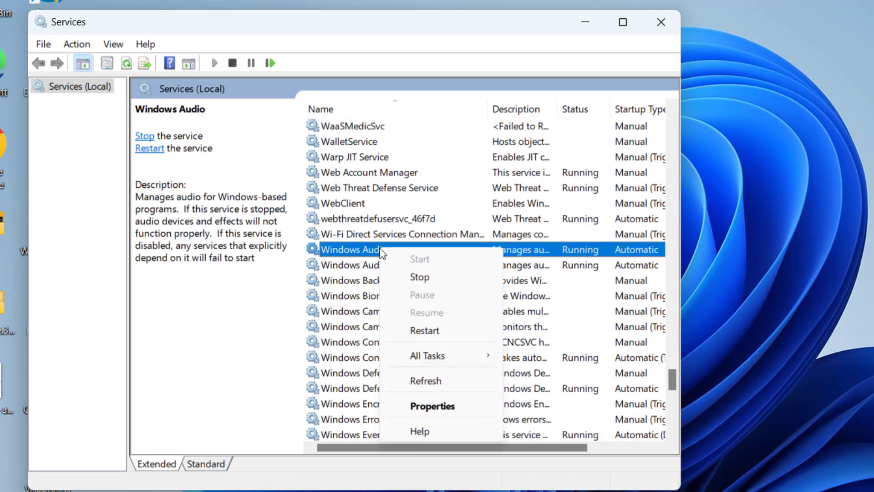
left_click(426, 407)
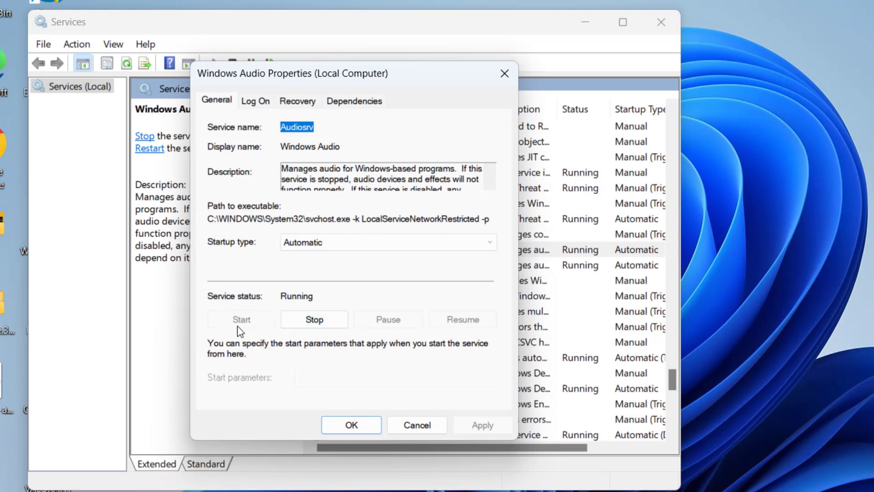
- Keep Windows Audio's startup type Automatic, apply the setting and close its properties
left_click(389, 246)
left_click(321, 264)
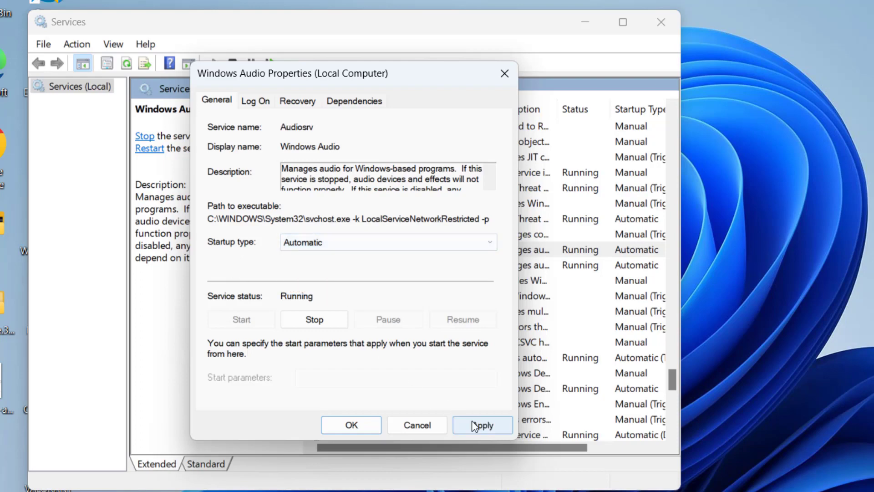
left_click(476, 423)
left_click(350, 425)
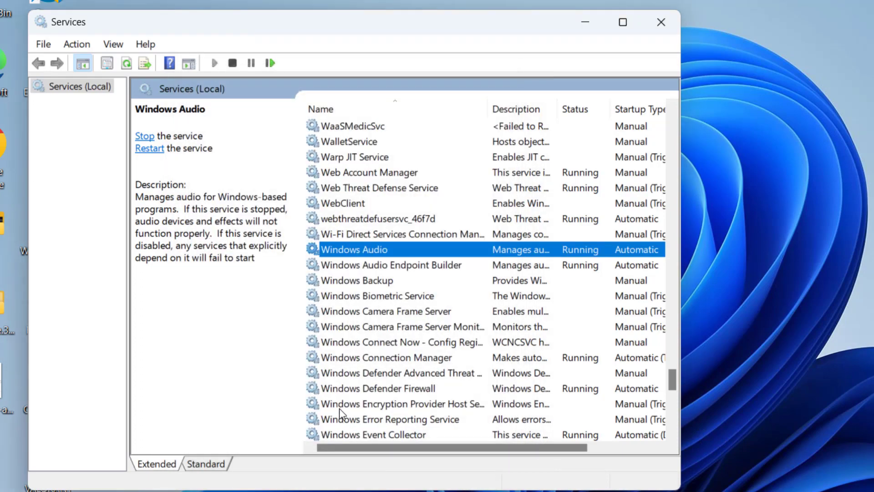
- Verify Windows Audio Endpoint Builder shows Automatic startup, then close the Services window
left_click(379, 266)
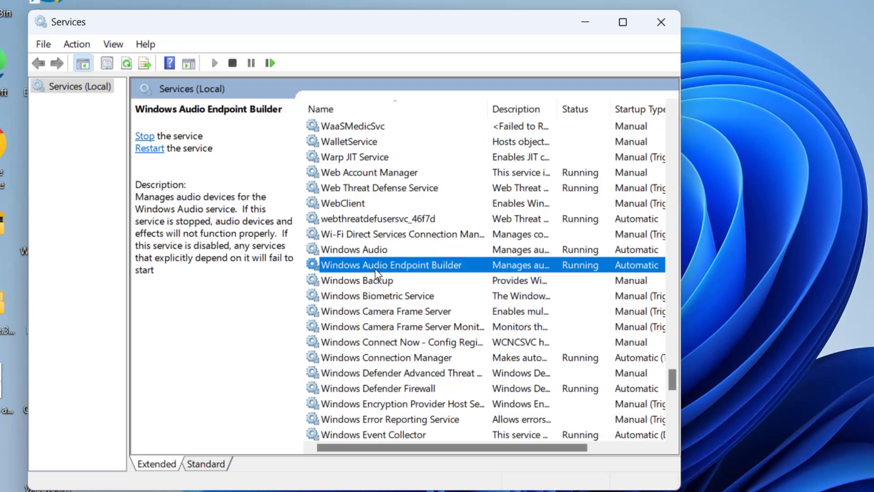
right_click(438, 267)
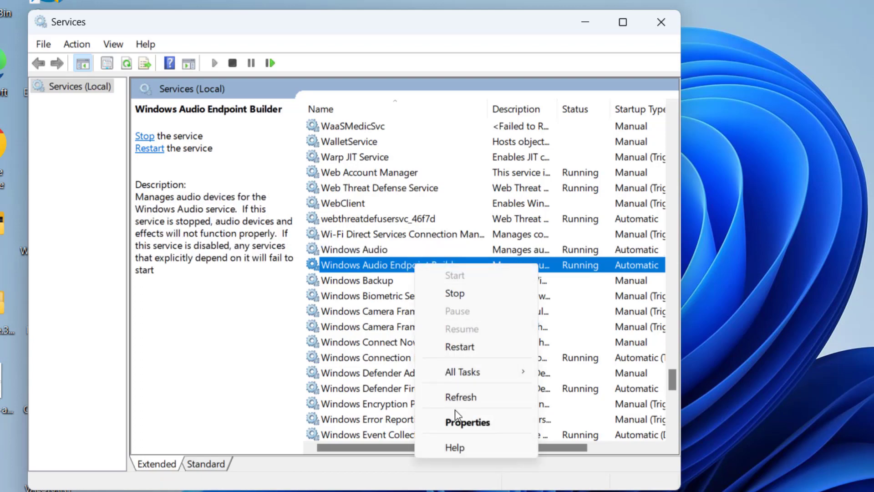
left_click(455, 419)
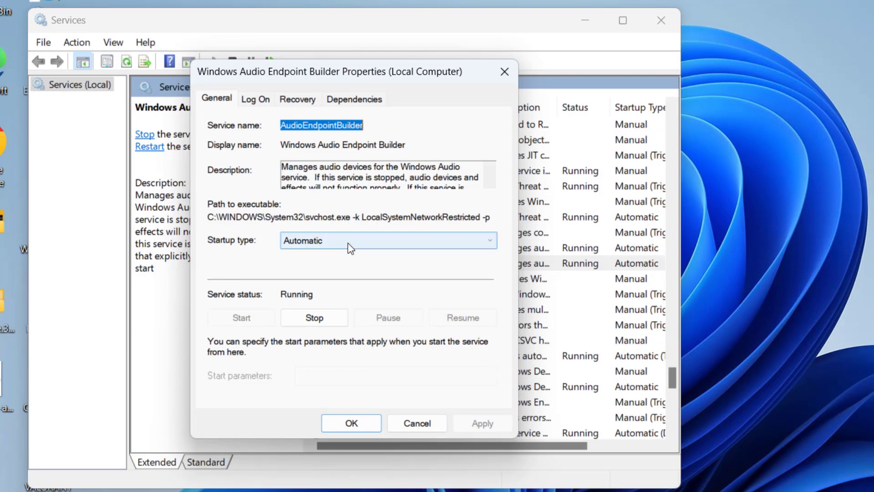
left_click(365, 427)
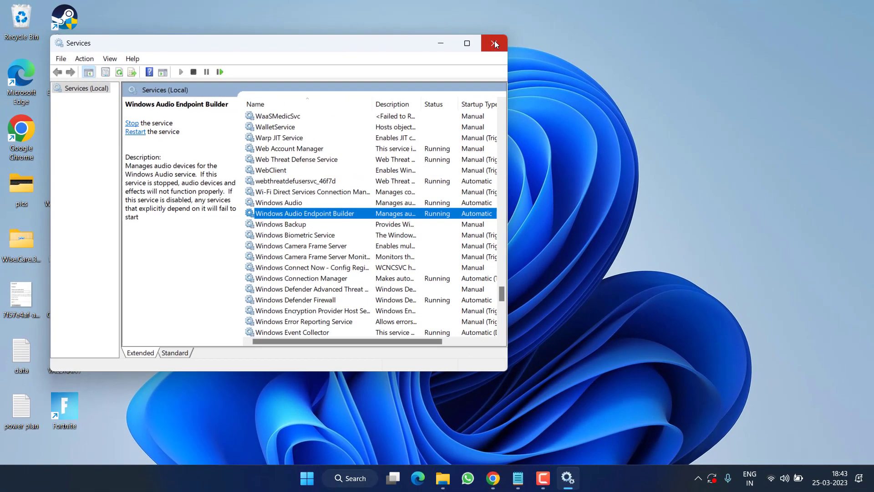
left_click(661, 20)
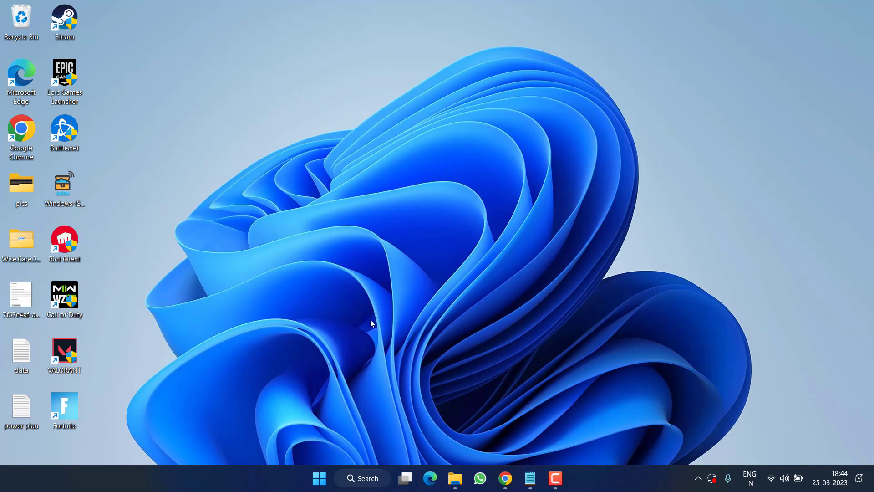
- Launch Registry Editor by running regedit from the Start button's Run box
right_click(321, 476)
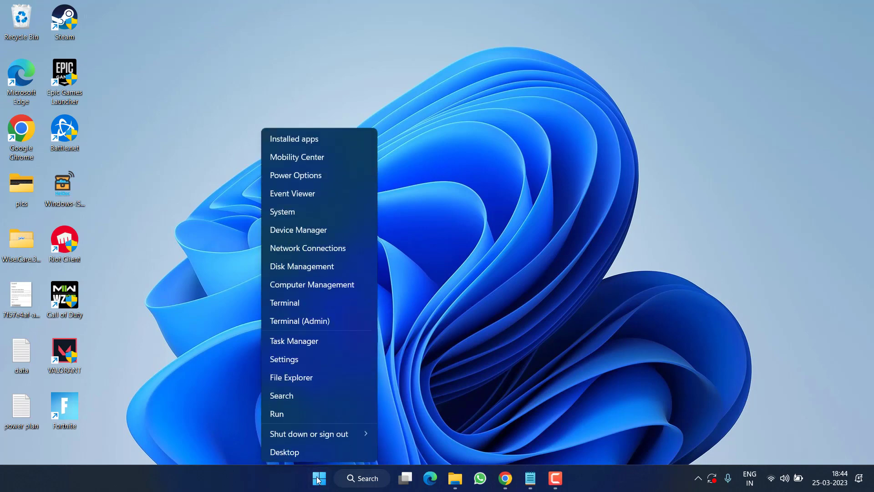
left_click(286, 413)
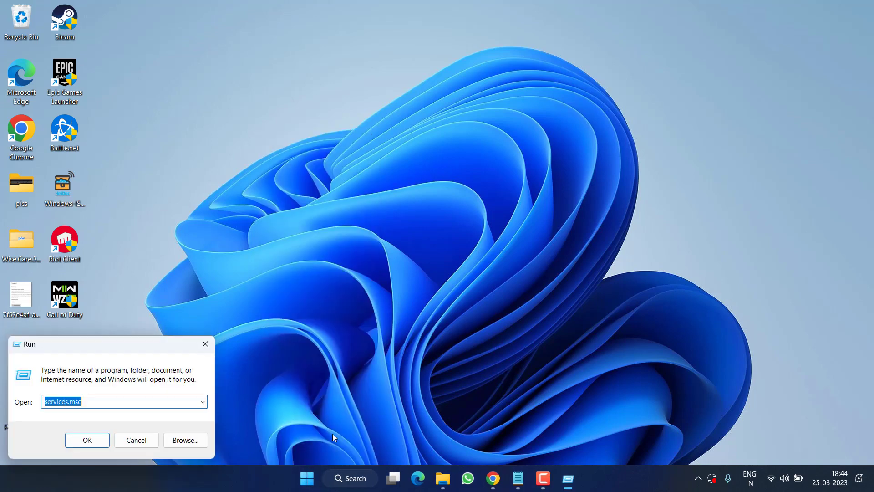
type("reg")
key("Down")
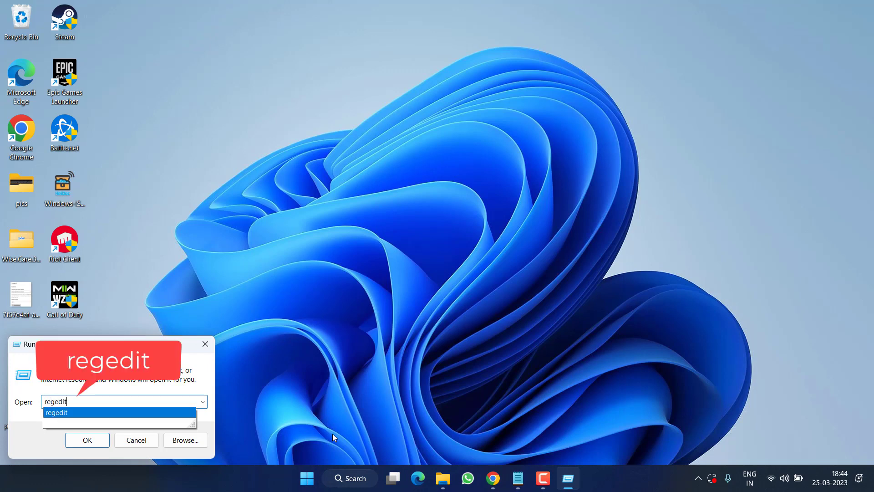
key("Return")
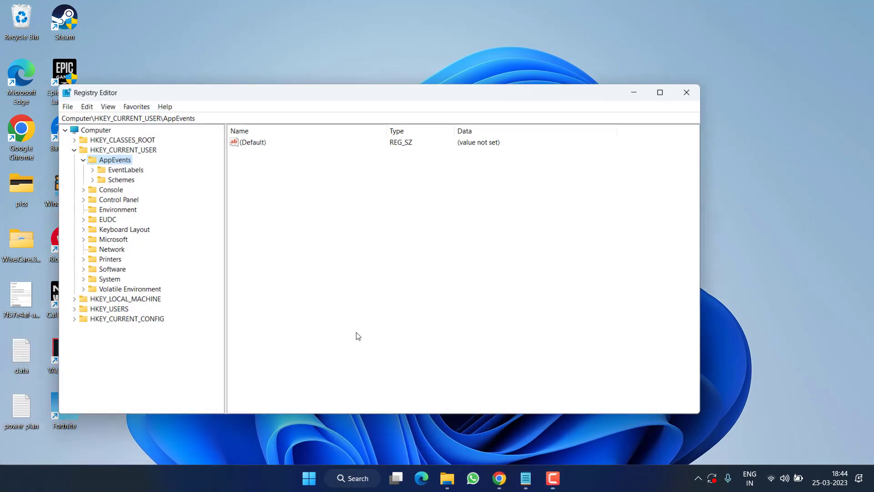
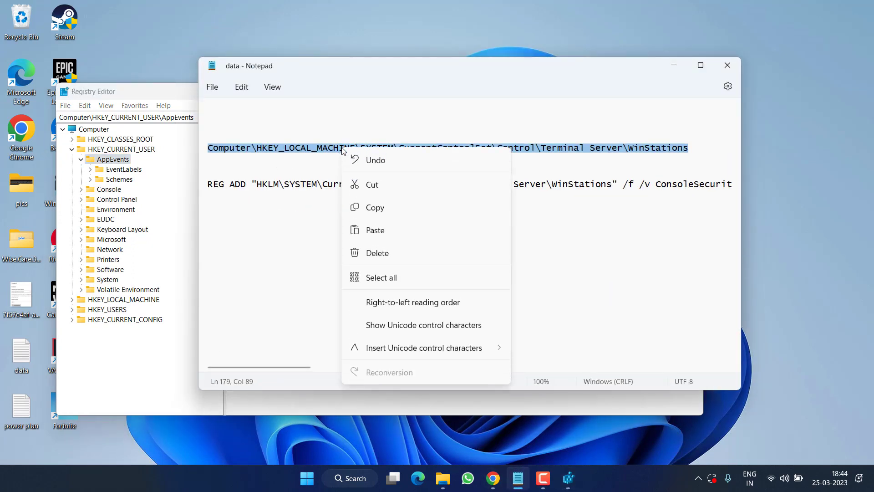
- Navigate to HKEY_LOCAL_MACHINE\SYSTEM\CurrentControlSet\Control\Terminal Server\WinStations using the path copied from Notepad
left_click(373, 207)
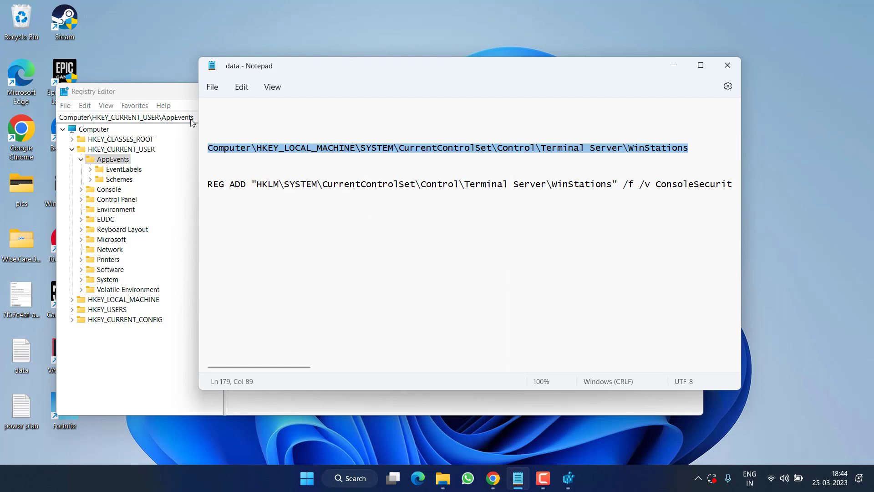
left_click(165, 106)
left_click_drag(195, 117, 53, 119)
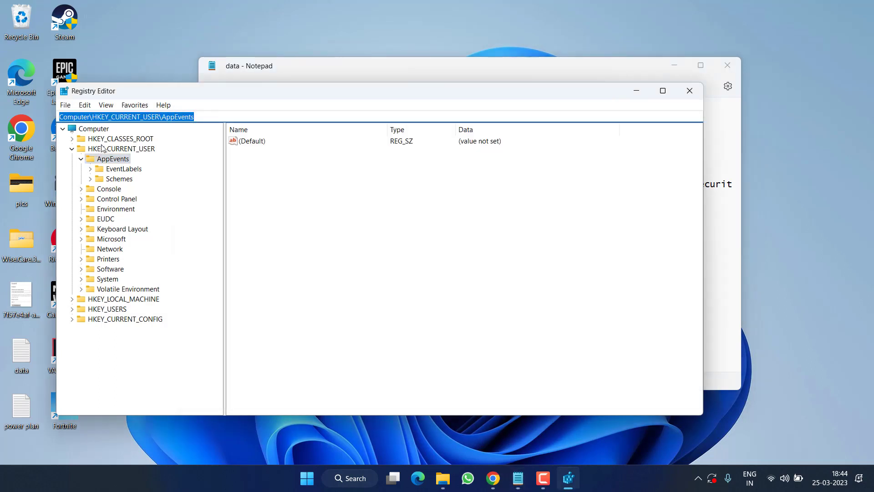
key("ctrl+v")
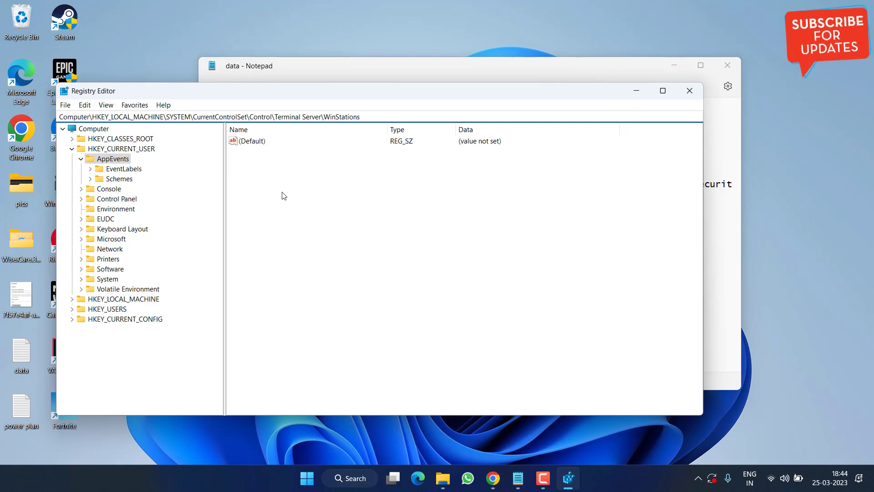
key("Return")
scroll(136, 326, "down", 1)
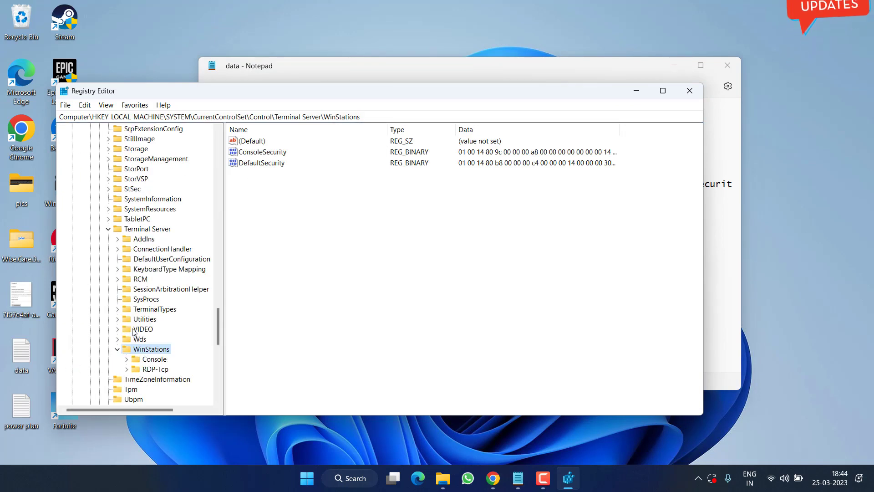
- Export the WinStations key to the Desktop as 'Winstations', then minimize Registry Editor
right_click(159, 353)
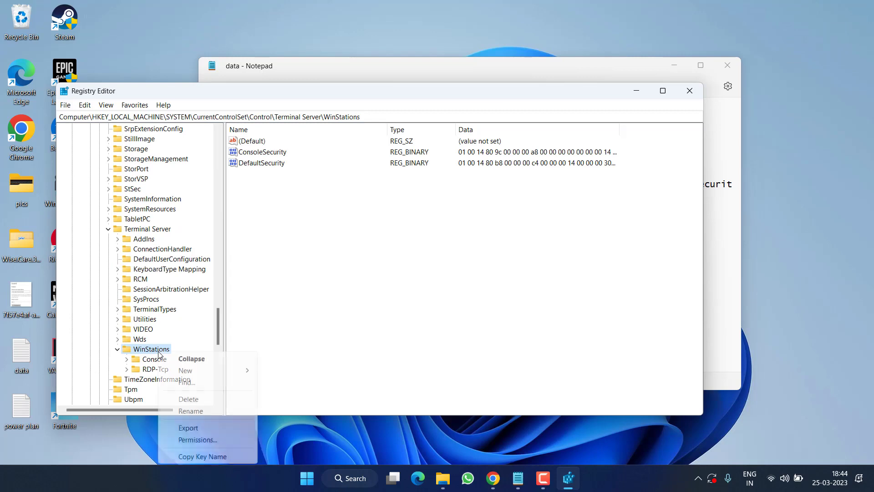
left_click(209, 429)
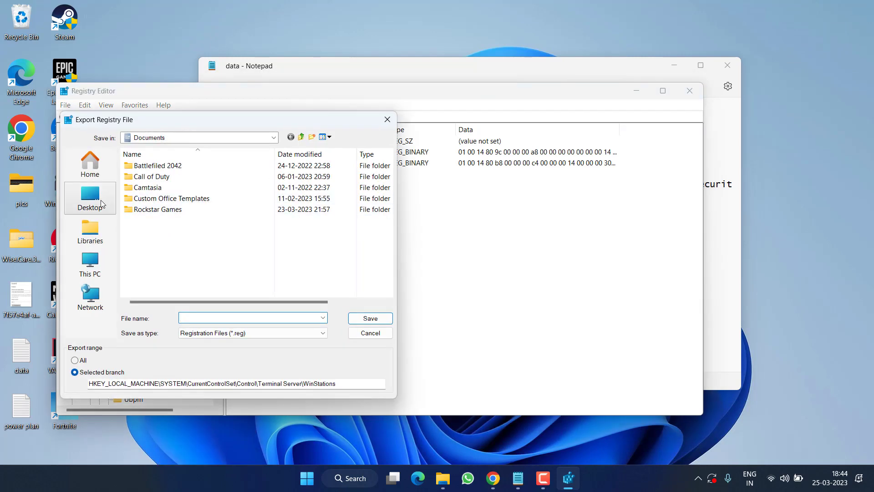
left_click(91, 198)
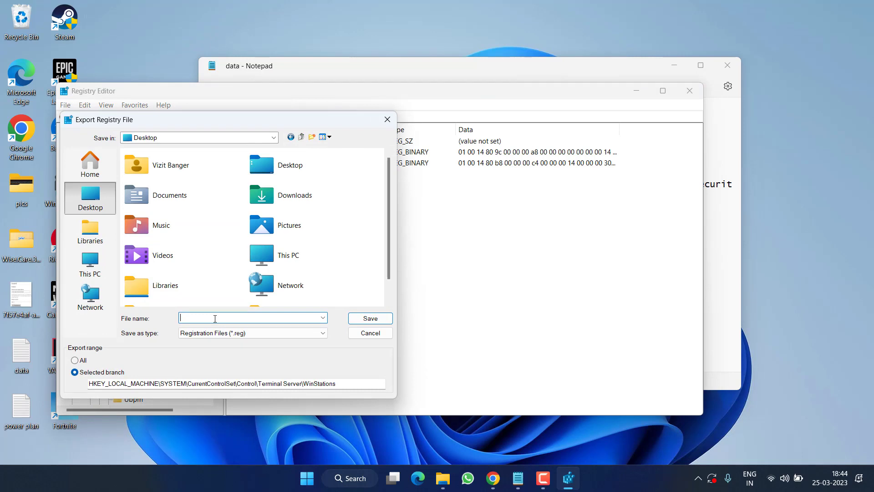
type("Winstations")
left_click(366, 320)
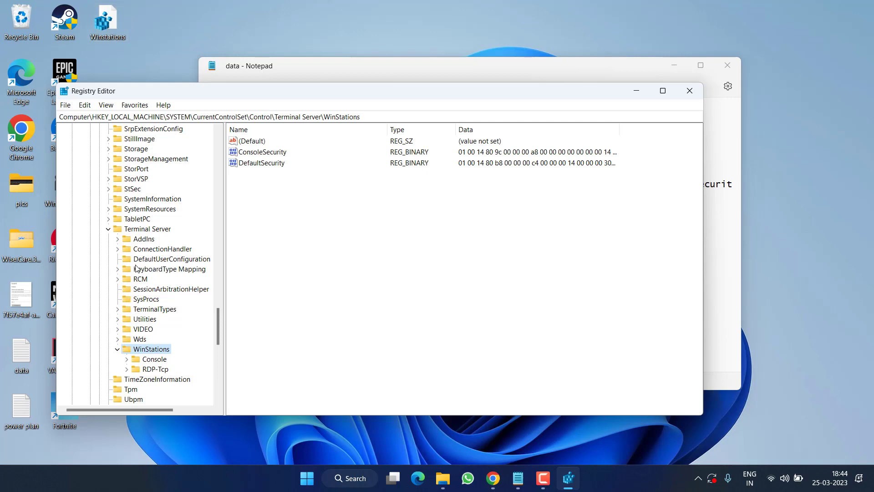
left_click(636, 91)
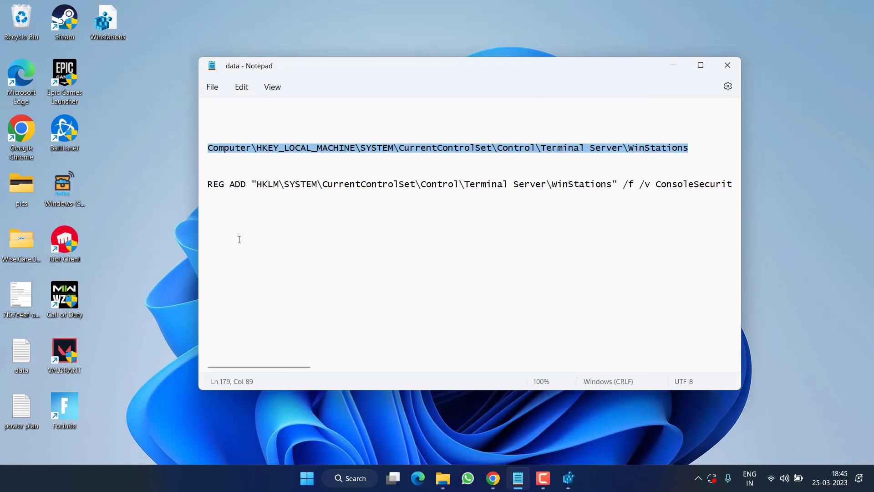
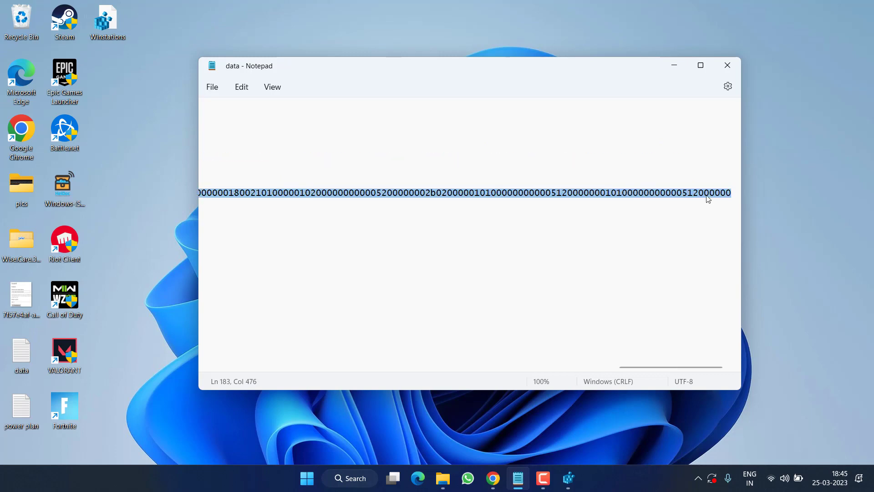
- Minimize the Notepad window holding the REG ADD command to the taskbar
left_click(674, 65)
- Search Start for cmd and launch Command Prompt as administrator
key("super")
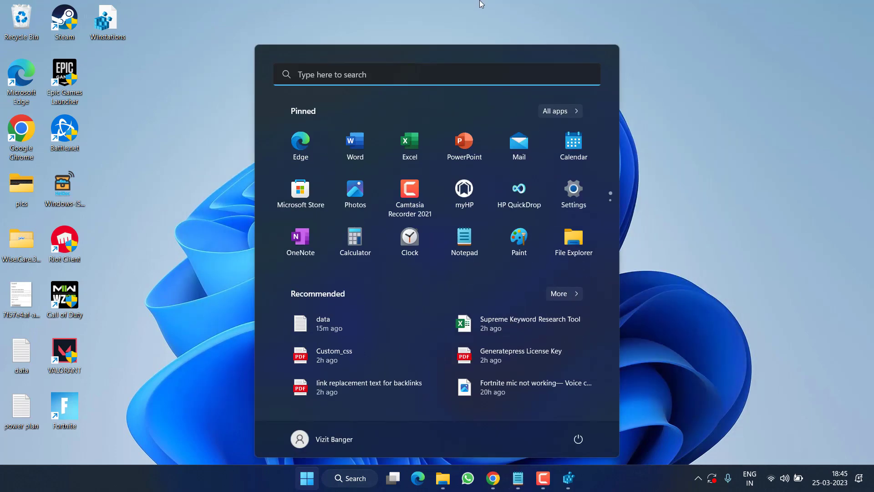
type("cmd")
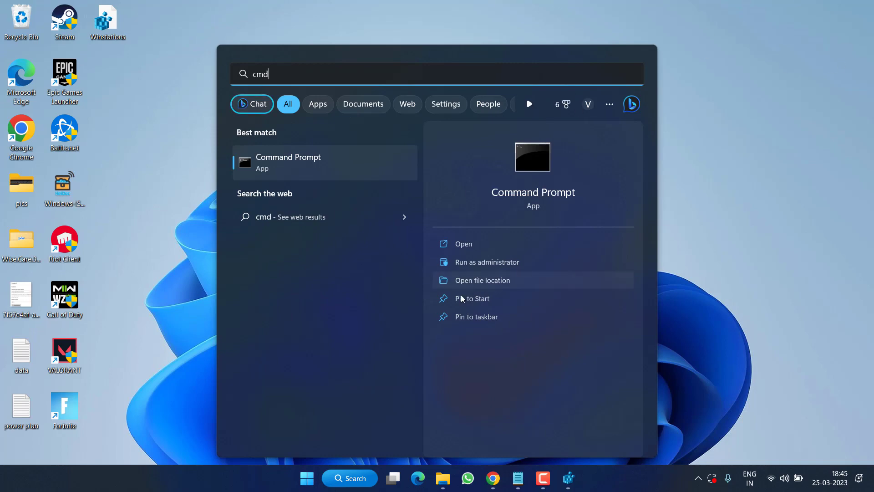
left_click(522, 263)
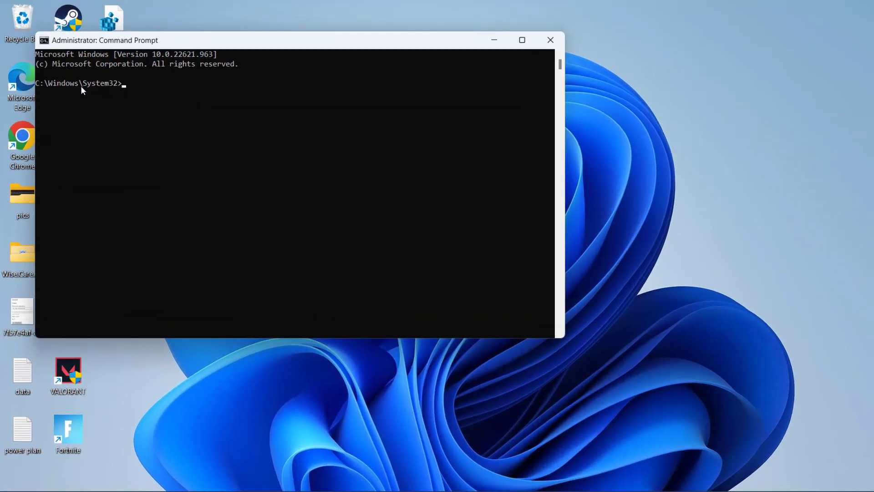
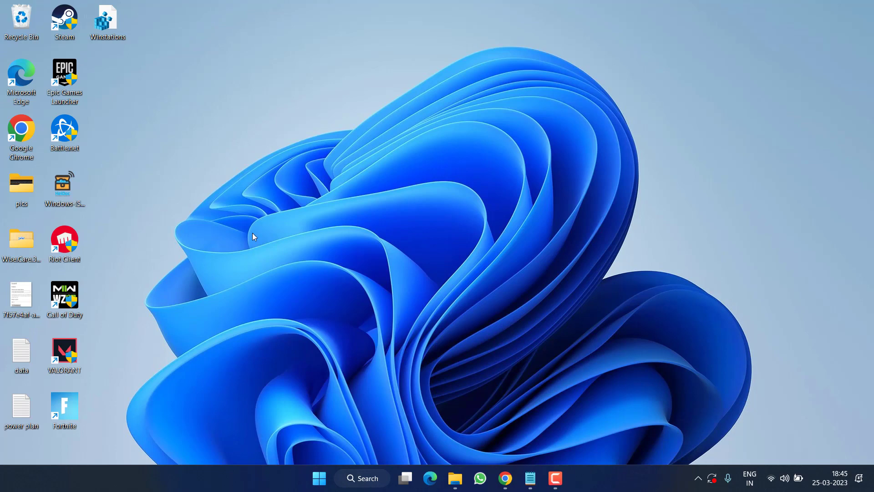
- Launch Device Manager from the Start button's quick-link menu
right_click(319, 477)
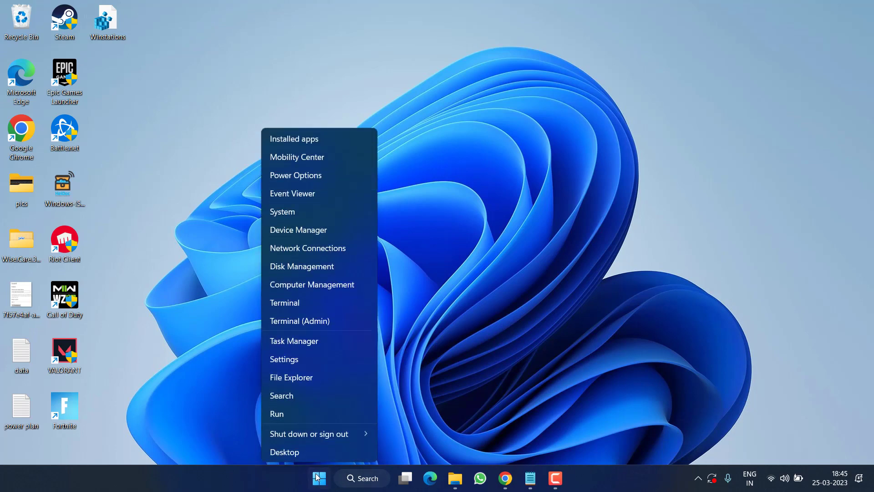
left_click(305, 228)
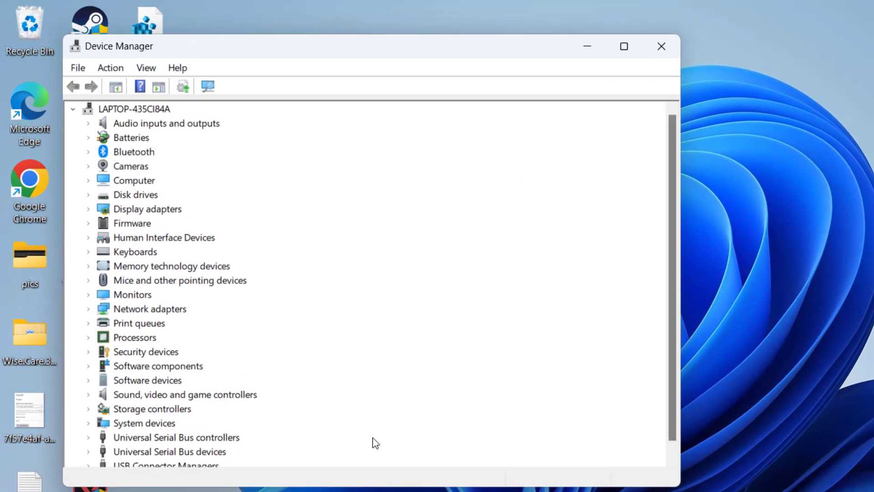
left_click_drag(390, 484, 390, 491)
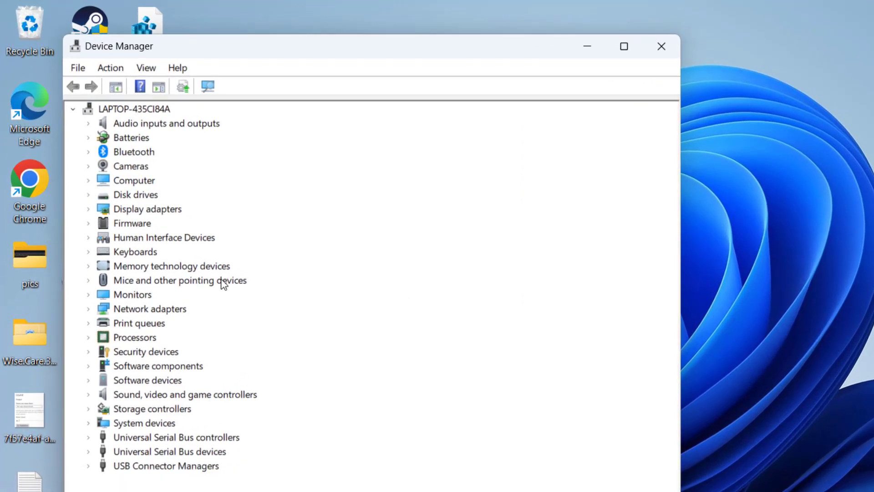
- Expand Audio inputs and outputs and open Speaker (Realtek(R) Audio) properties
left_click(170, 129)
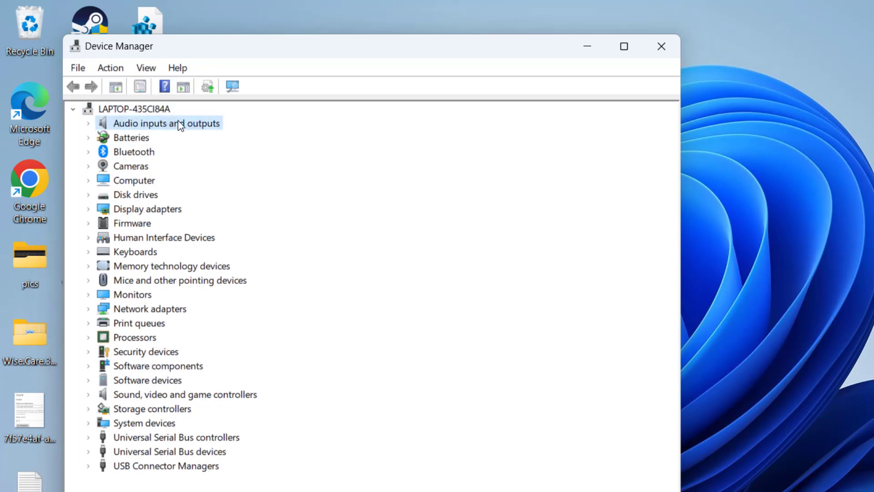
left_click(88, 127)
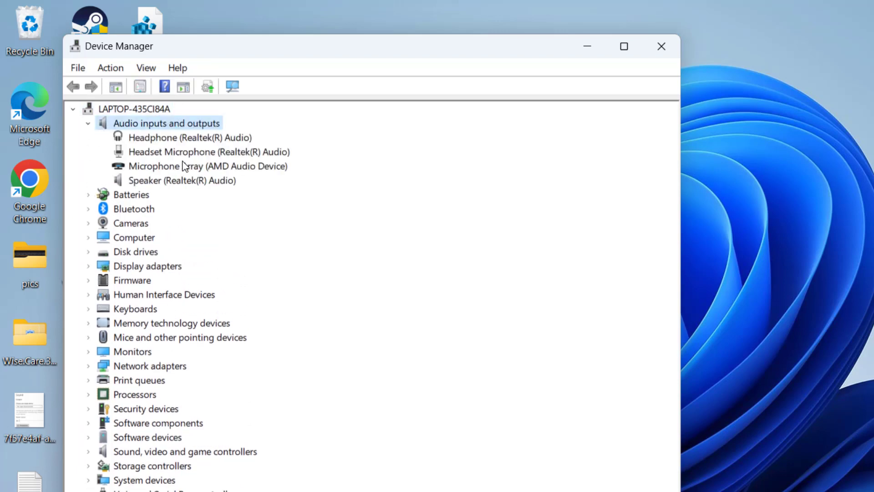
left_click(206, 179)
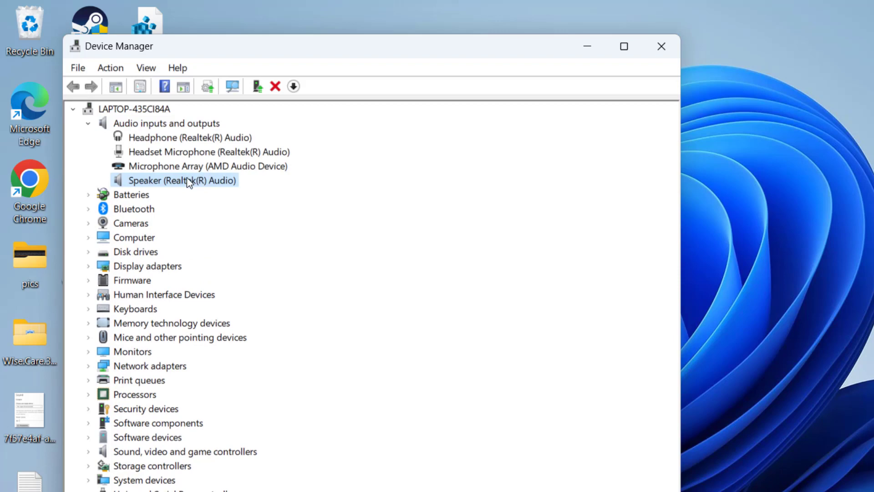
right_click(187, 178)
left_click(253, 274)
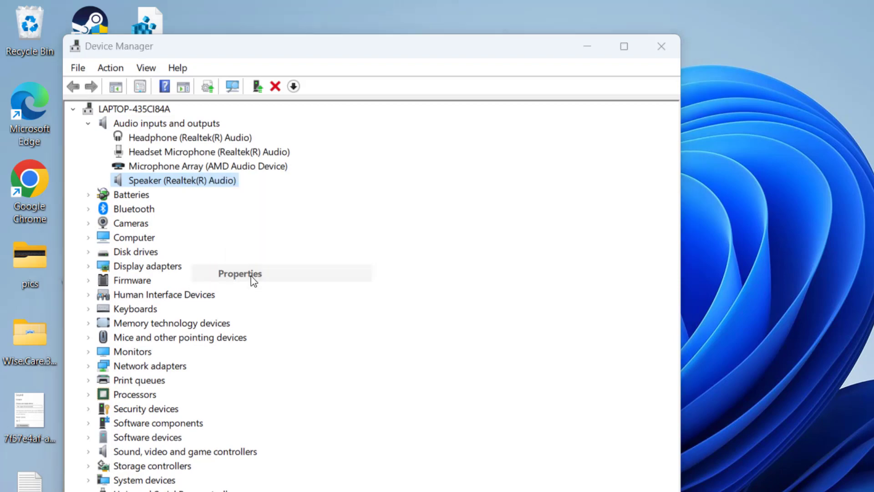
- Browse the Realtek speaker's compatible drivers, highlight Audio Endpoint, then cancel and close properties
left_click(286, 183)
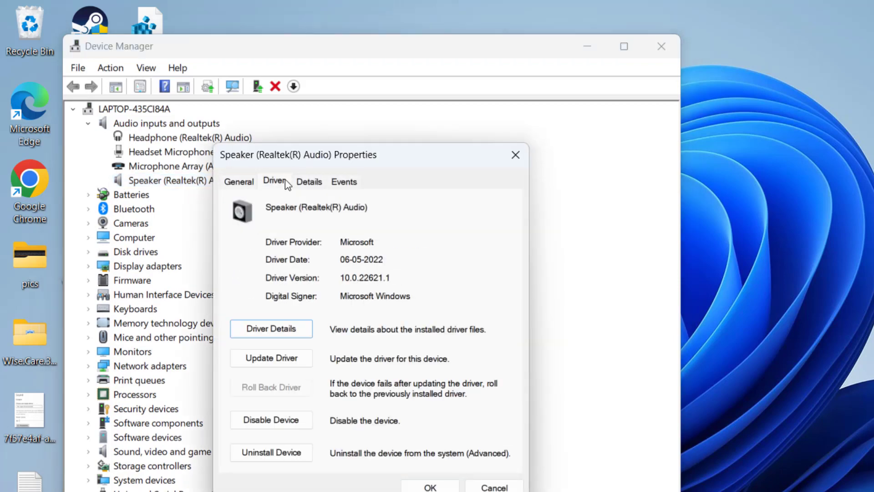
left_click(280, 362)
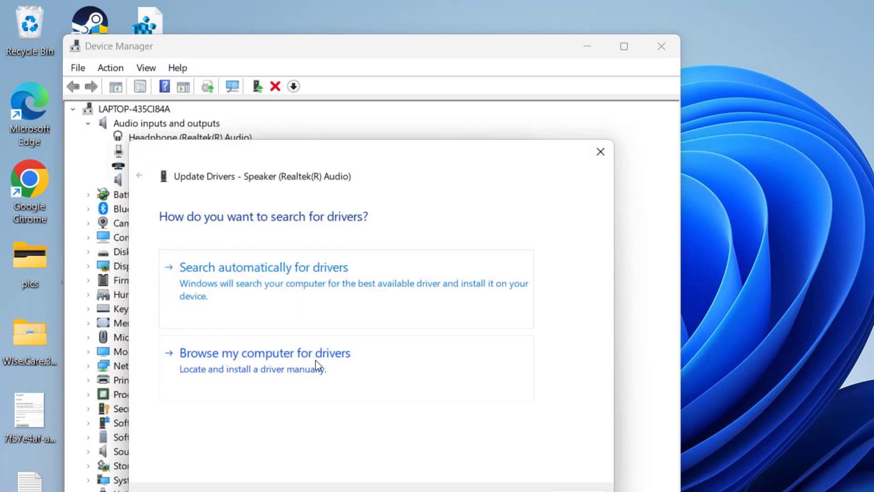
left_click(279, 367)
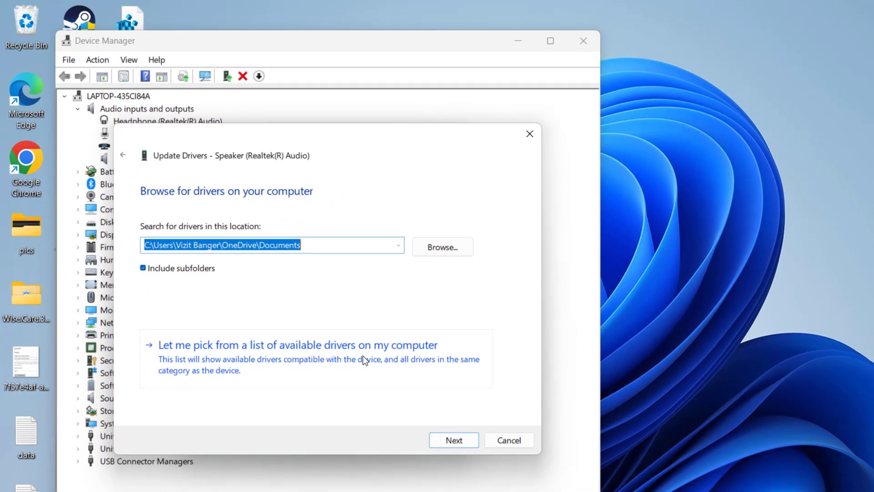
left_click(342, 357)
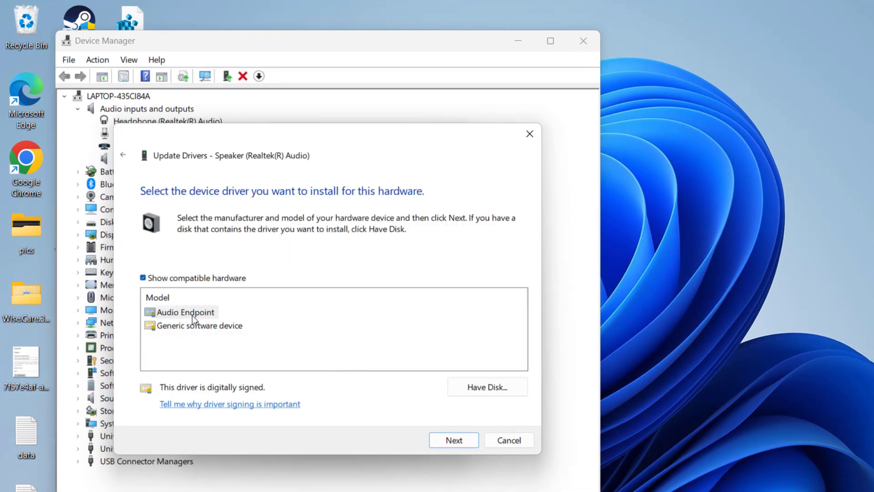
left_click(192, 313)
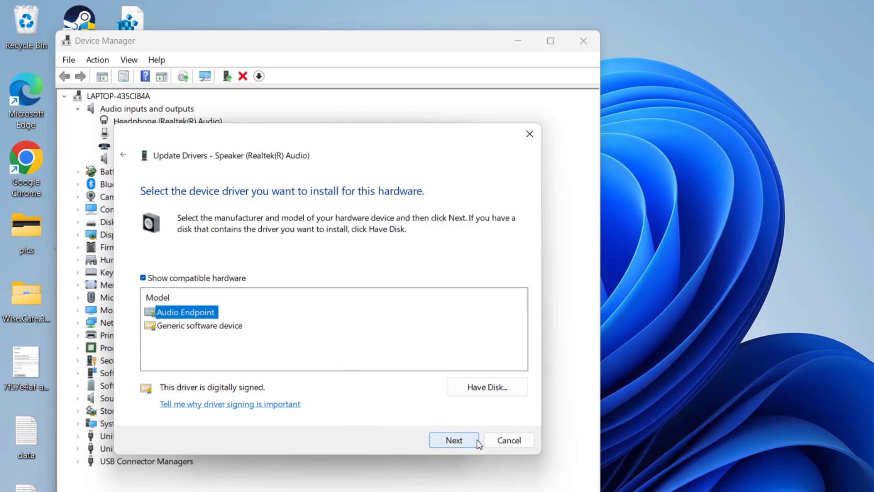
left_click(502, 440)
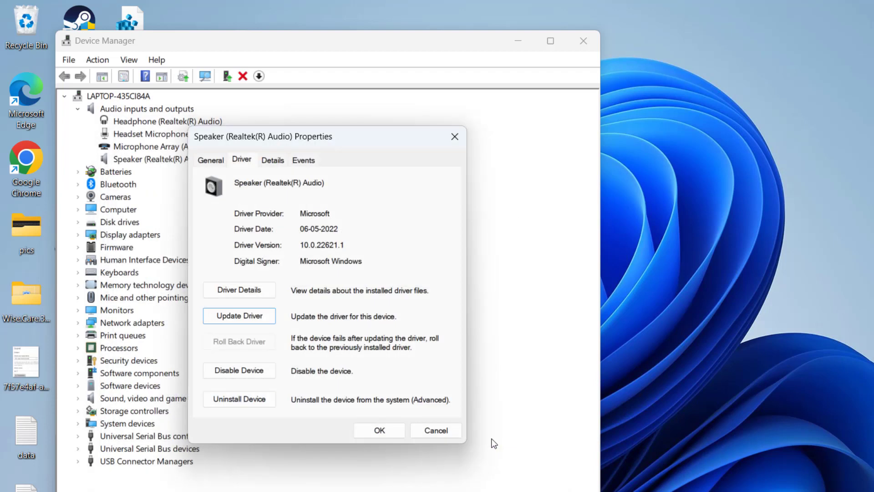
left_click(380, 430)
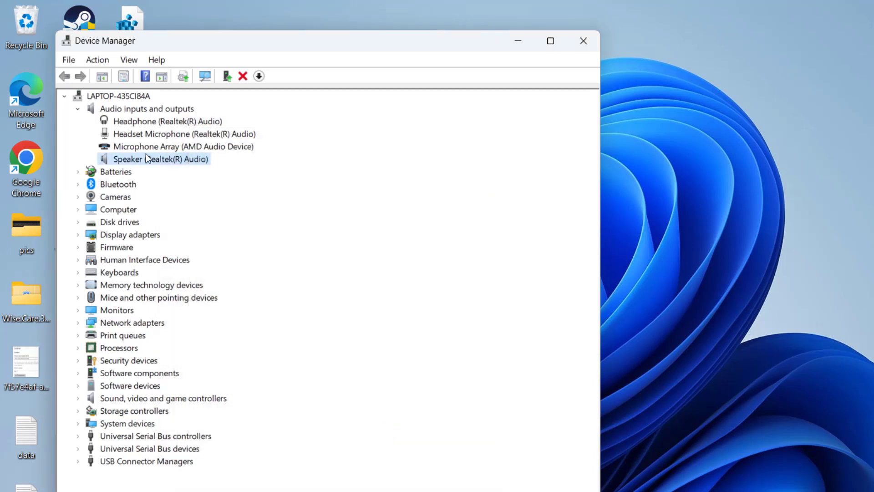
- Expand Sound, video and game controllers and open Realtek(R) Audio properties
left_click(200, 399)
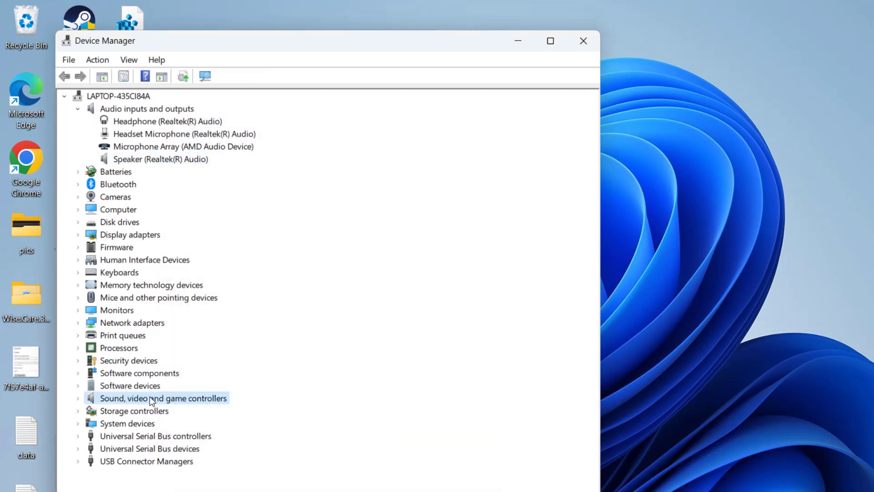
left_click(77, 399)
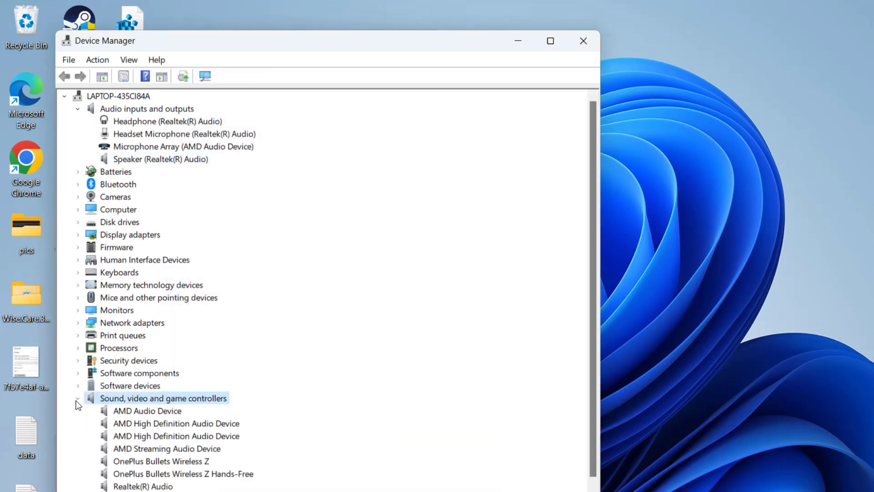
left_click(144, 449)
right_click(157, 449)
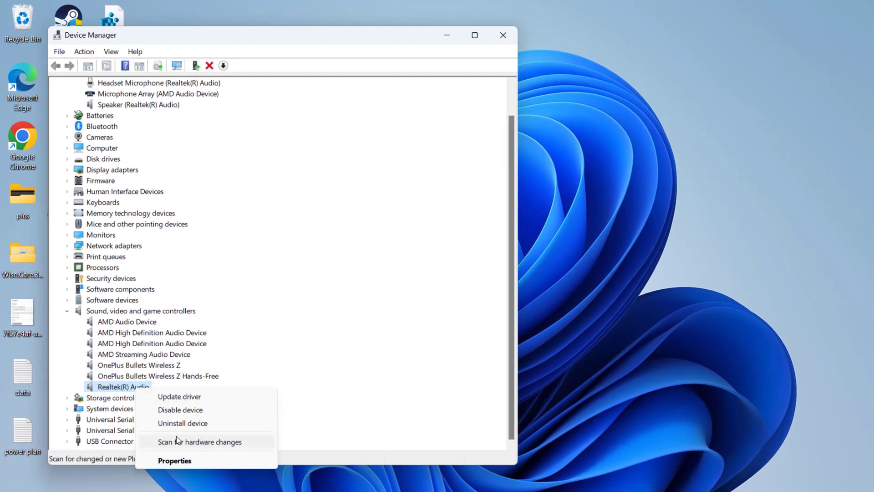
left_click(178, 462)
- Compare Realtek driver versions 6.0.9279.1 and 6.0.9381.1, then cancel without installing
left_click(206, 137)
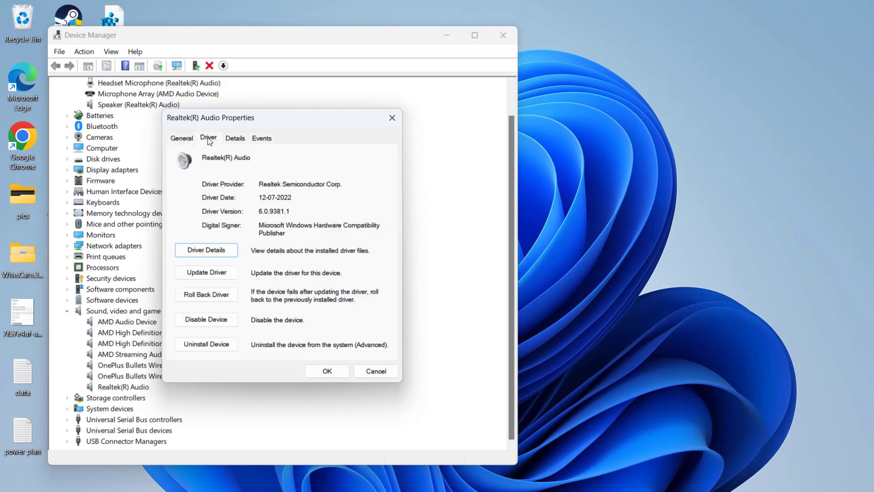
left_click(217, 277)
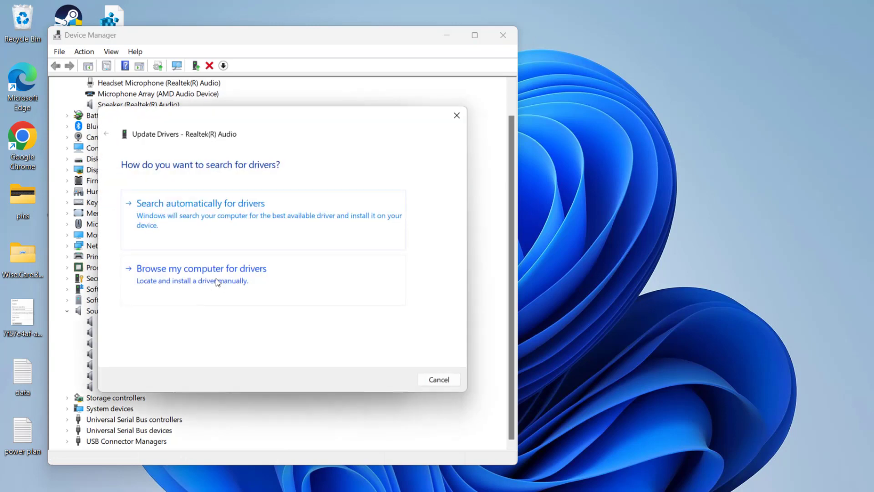
left_click(197, 272)
left_click(217, 310)
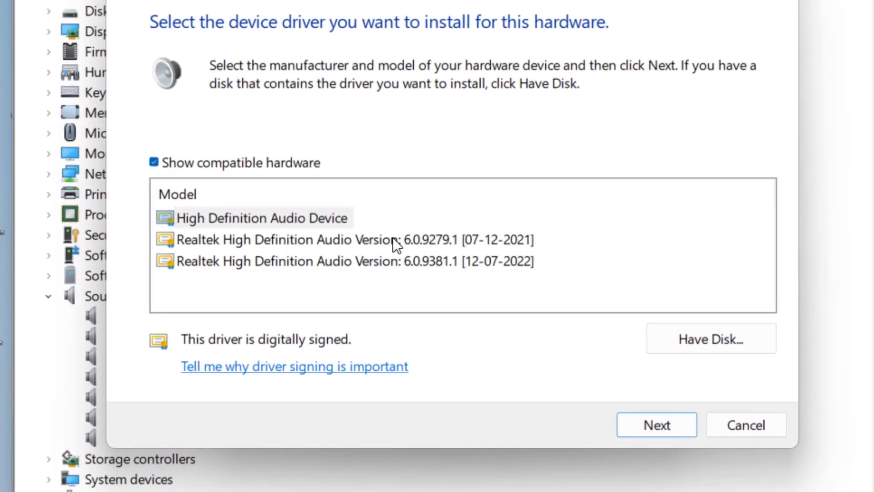
left_click(250, 279)
left_click(393, 240)
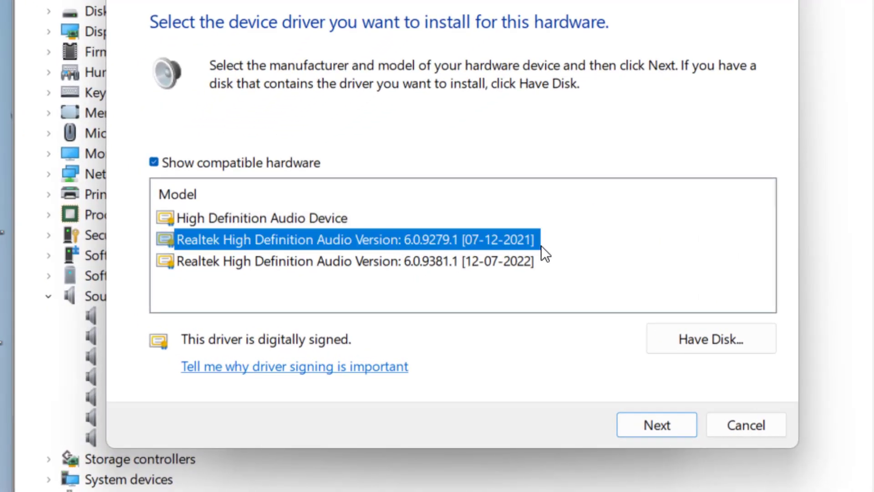
left_click(473, 269)
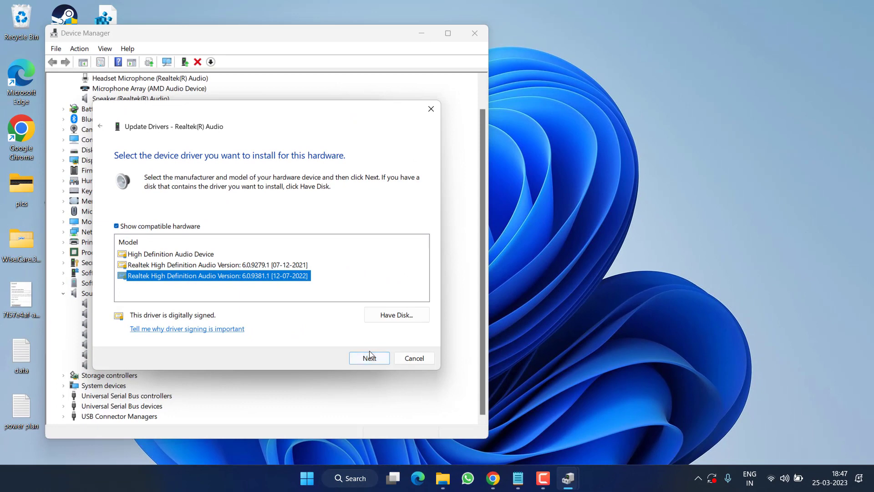
left_click(415, 359)
left_click(90, 388)
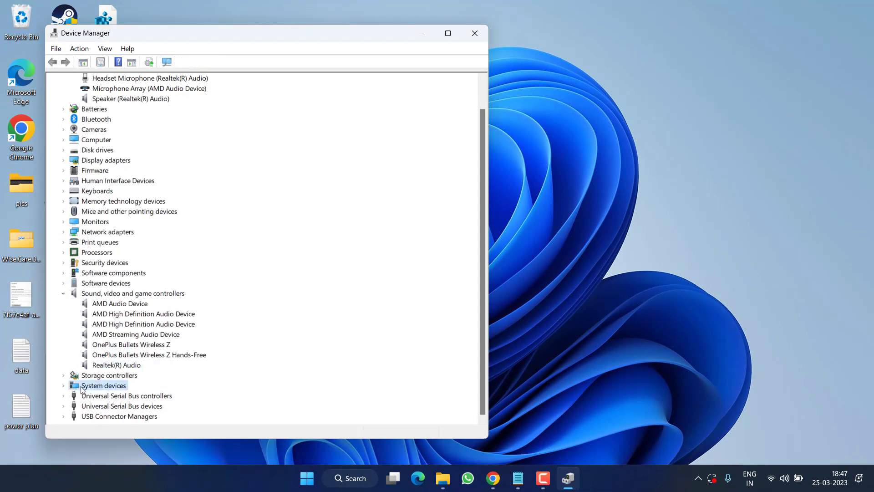
- Expand System devices and open High Definition Audio Controller properties
left_click(64, 386)
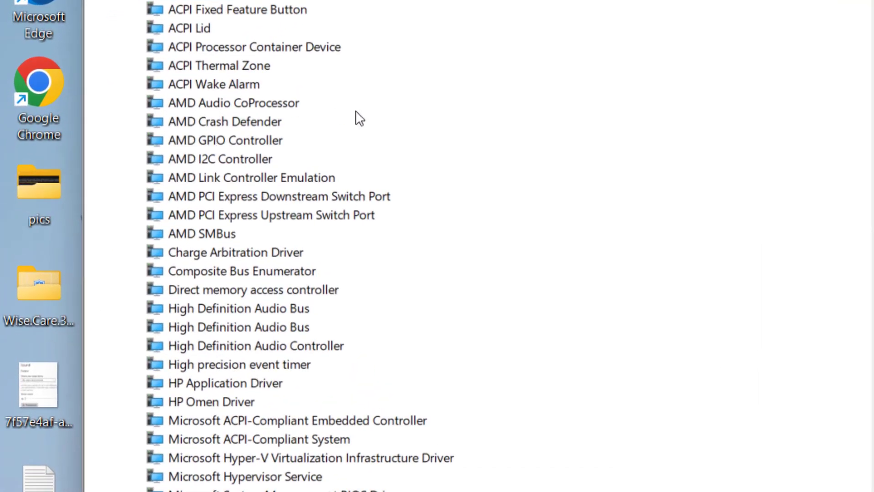
left_click(309, 348)
right_click(311, 351)
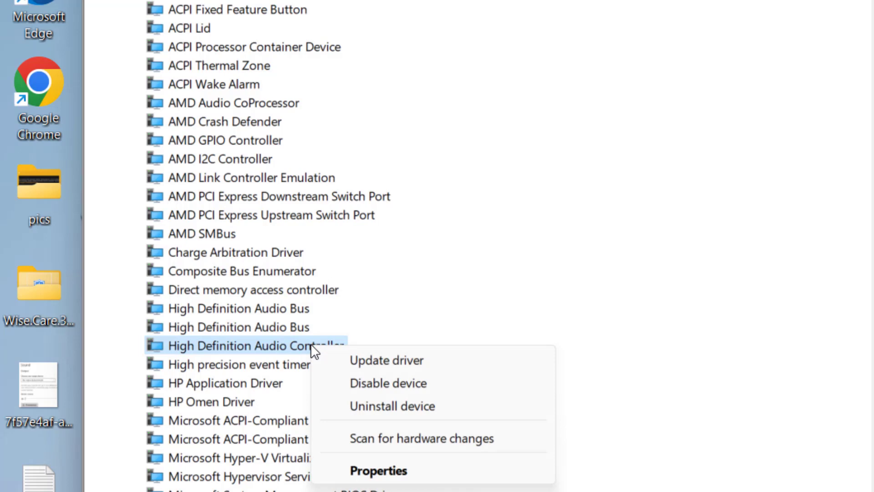
left_click(379, 468)
- Review the controller's driver list, keep version 10.0.22621.608, and close Device Manager
left_click(359, 92)
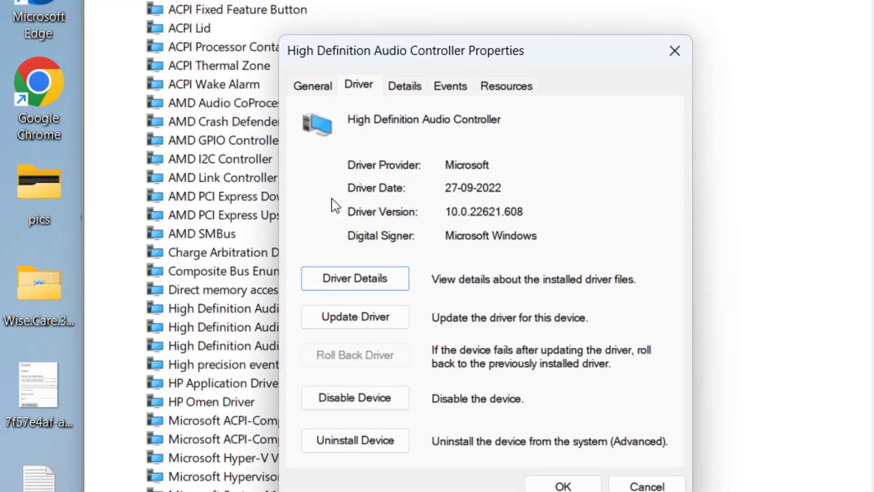
left_click(346, 322)
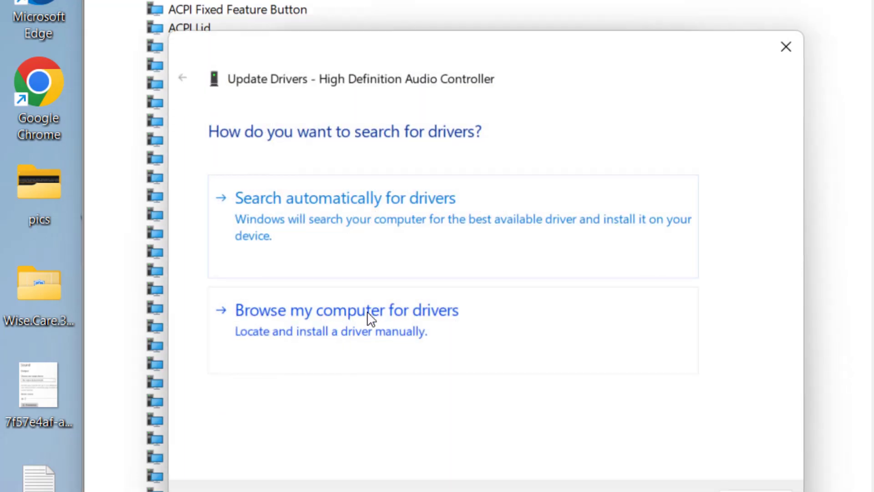
left_click(367, 316)
left_click(363, 378)
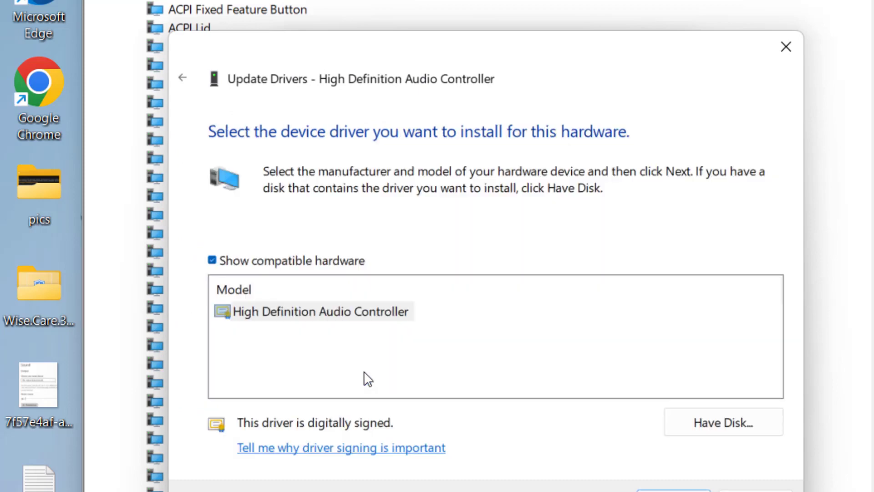
left_click(319, 313)
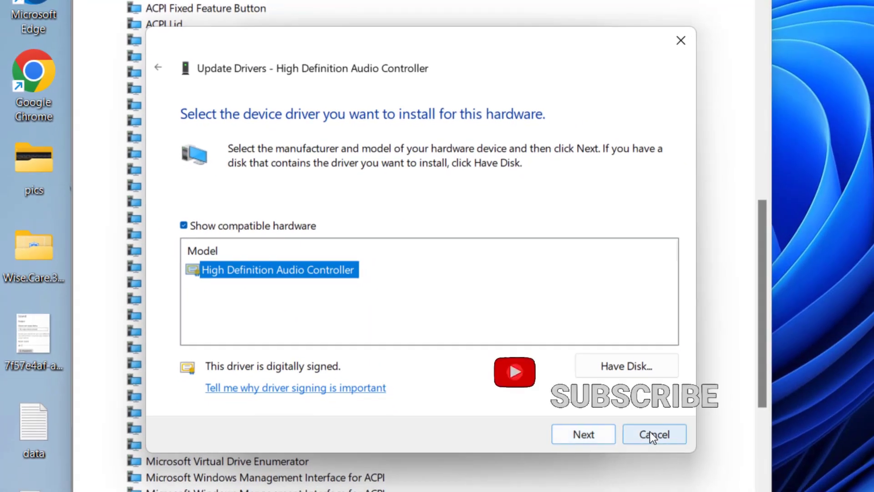
left_click(650, 430)
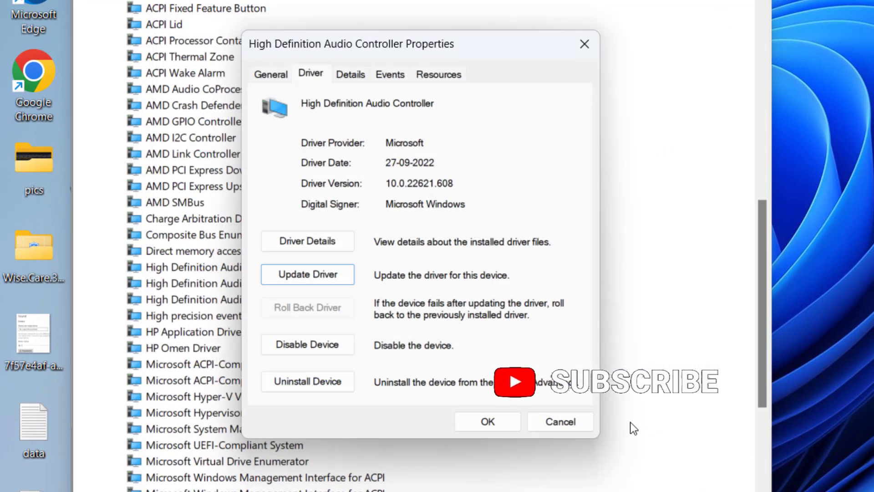
left_click(553, 420)
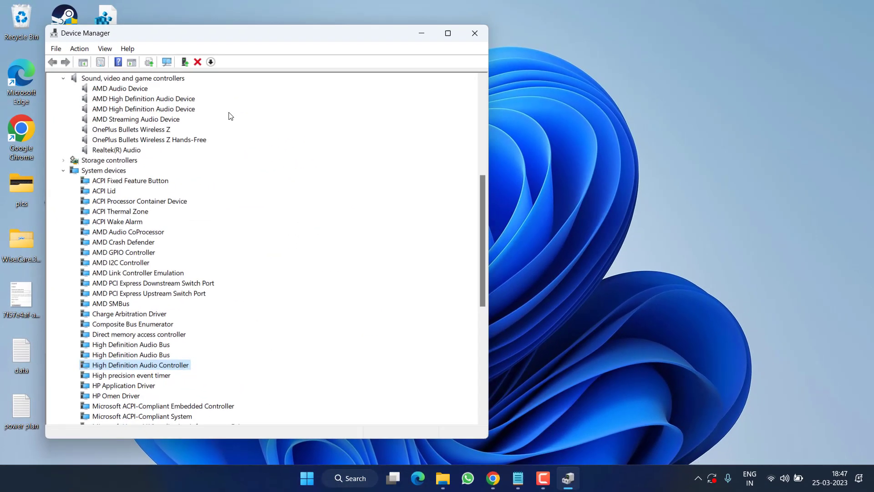
scroll(251, 113, "down", 1)
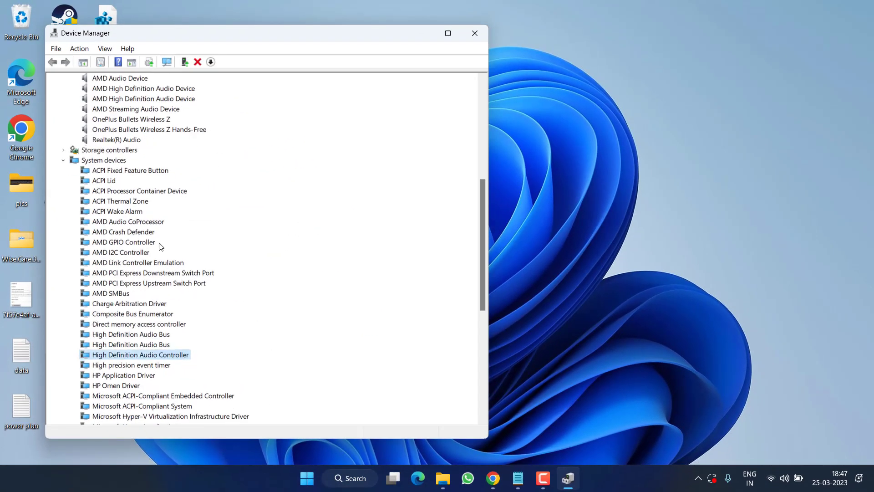
left_click(474, 33)
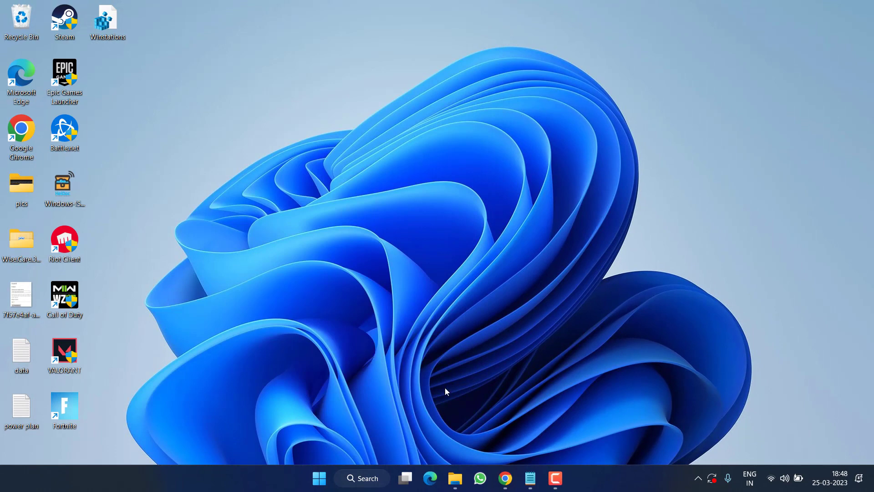
left_click(505, 478)
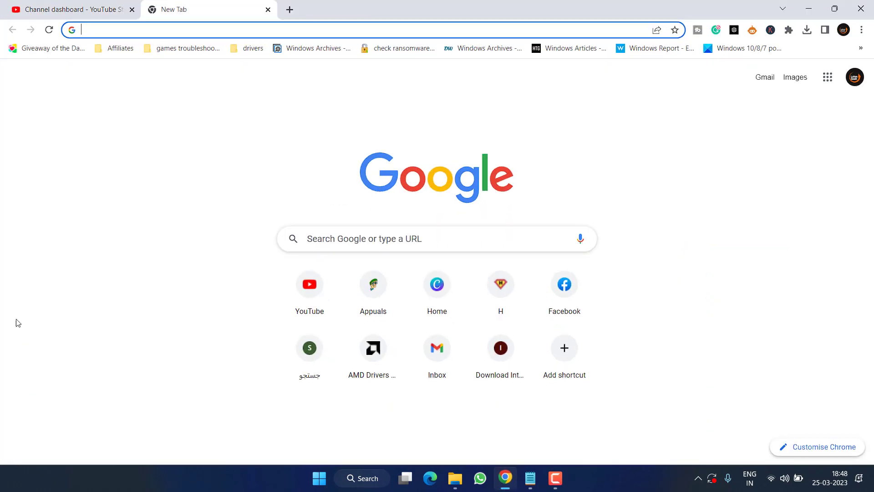
left_click(294, 30)
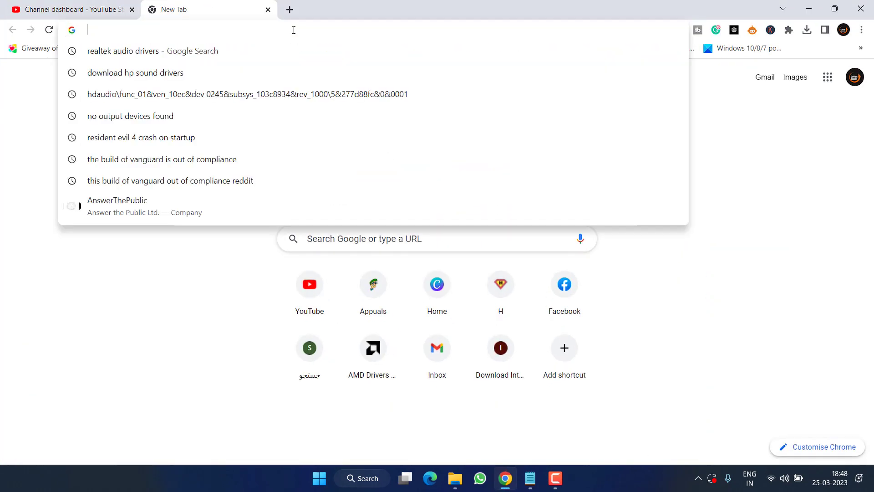
type("realtek audio drivers")
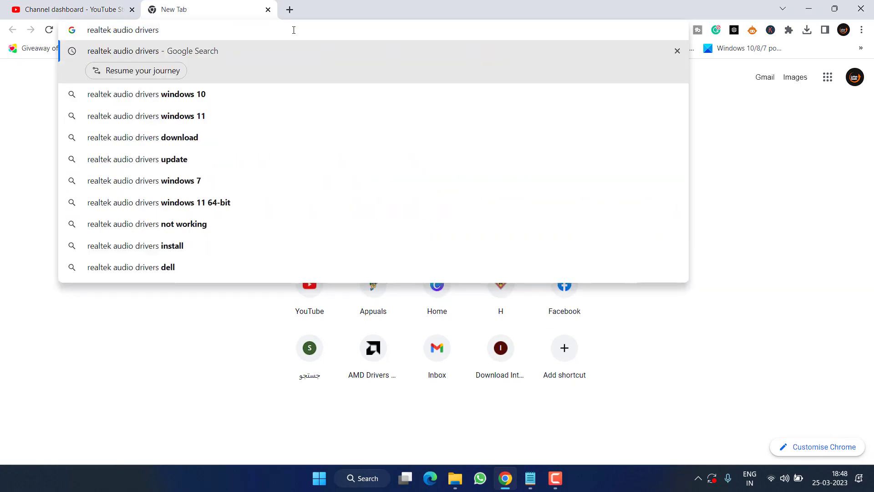
type("'")
key("Return")
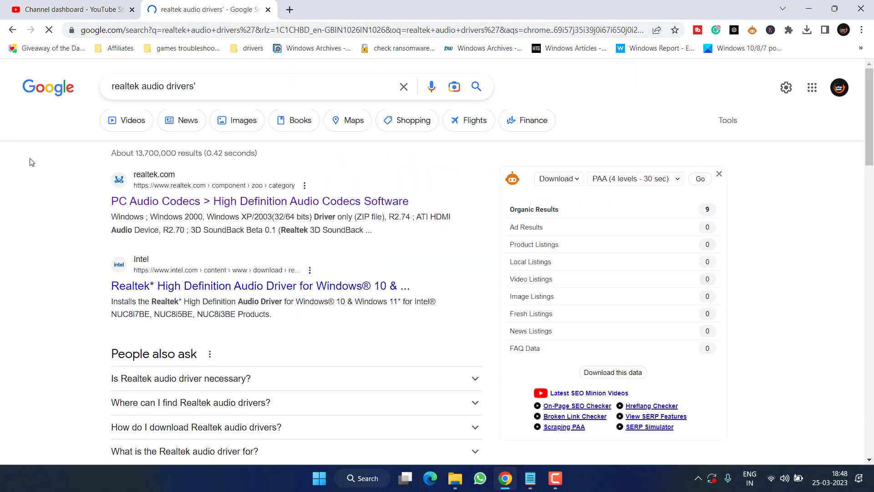
left_click(252, 206)
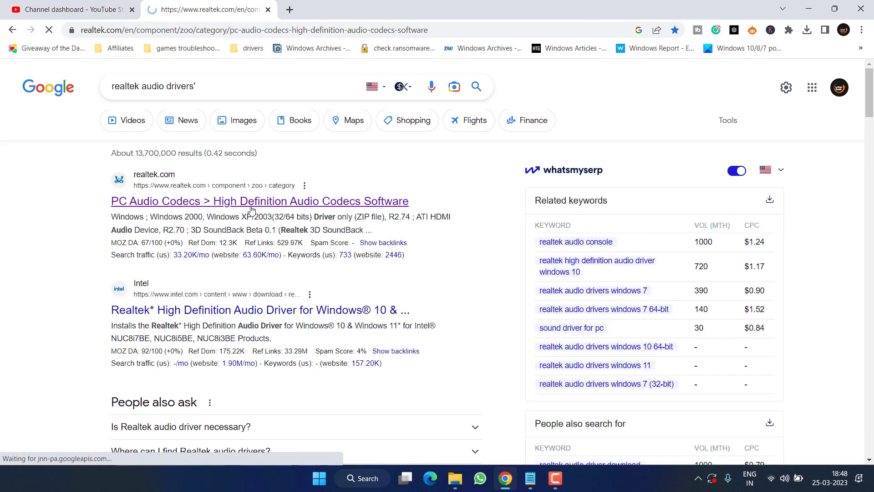
scroll(252, 206, "down", 6)
scroll(251, 204, "down", 1)
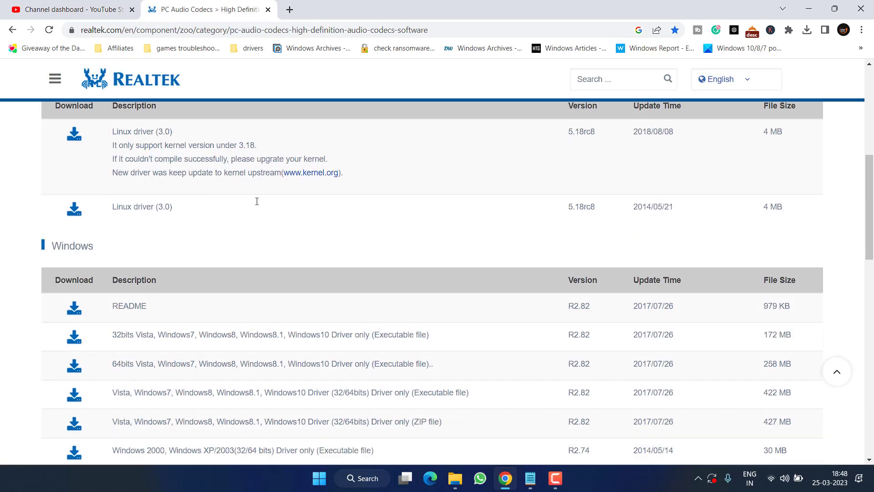
scroll(256, 201, "down", 1)
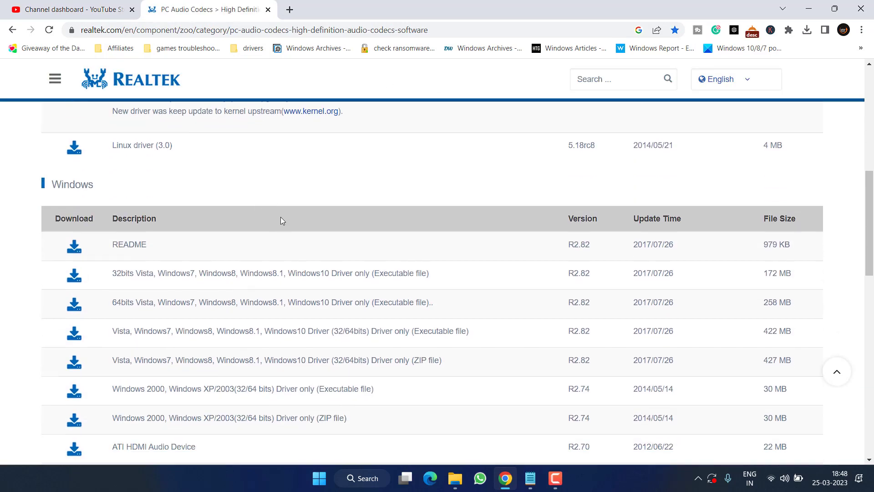
scroll(282, 217, "down", 1)
- Request the 32-bit Windows driver, accept the terms and answer the captcha with 15
left_click(73, 225)
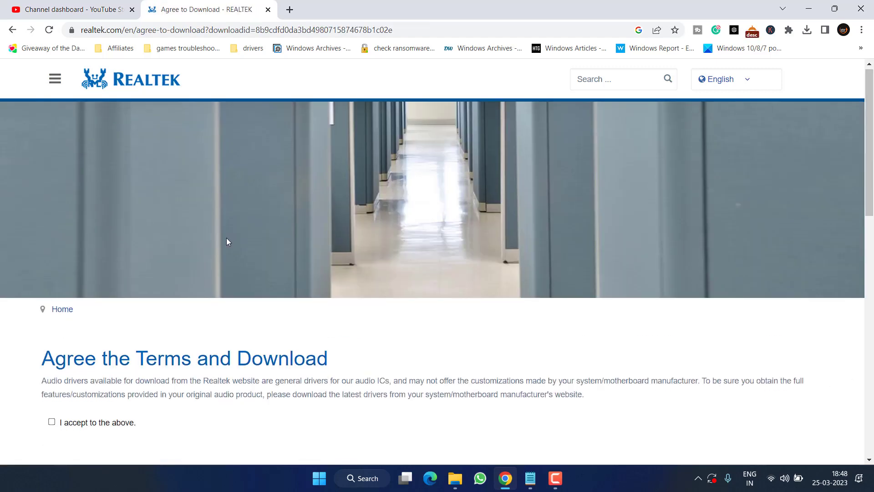
scroll(234, 241, "down", 5)
left_click(51, 197)
left_click(80, 256)
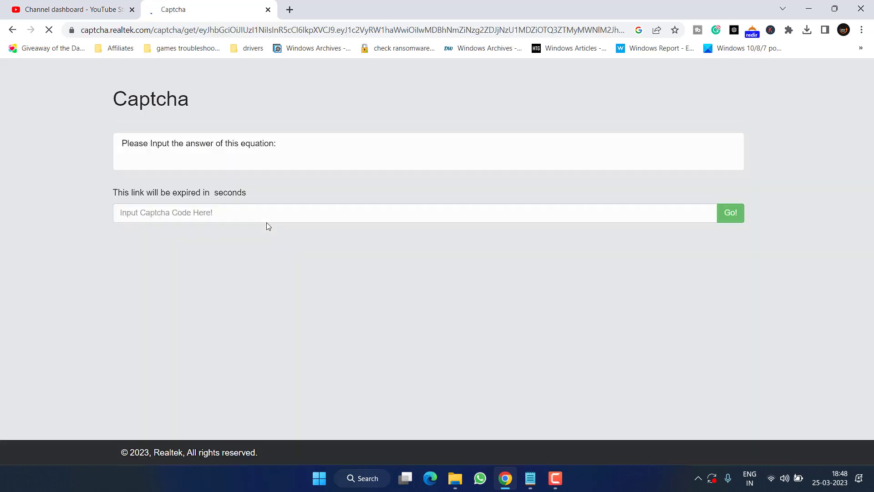
left_click(234, 230)
type("1")
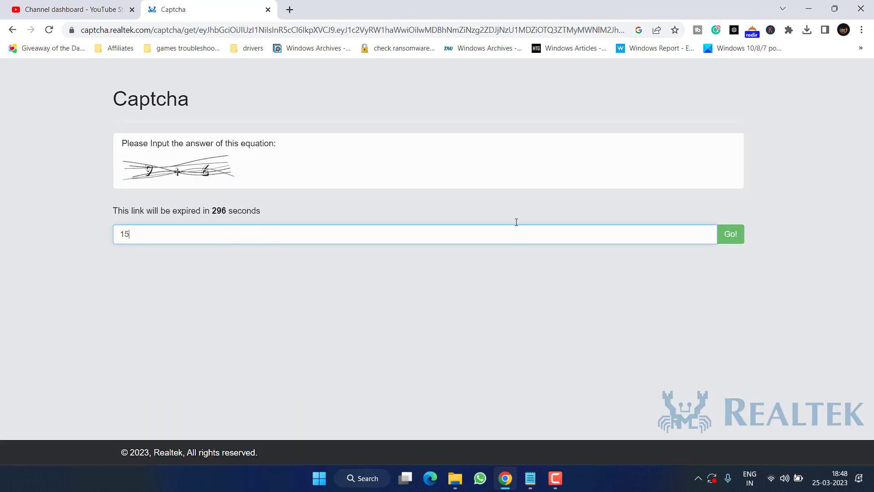
type("5")
left_click(729, 234)
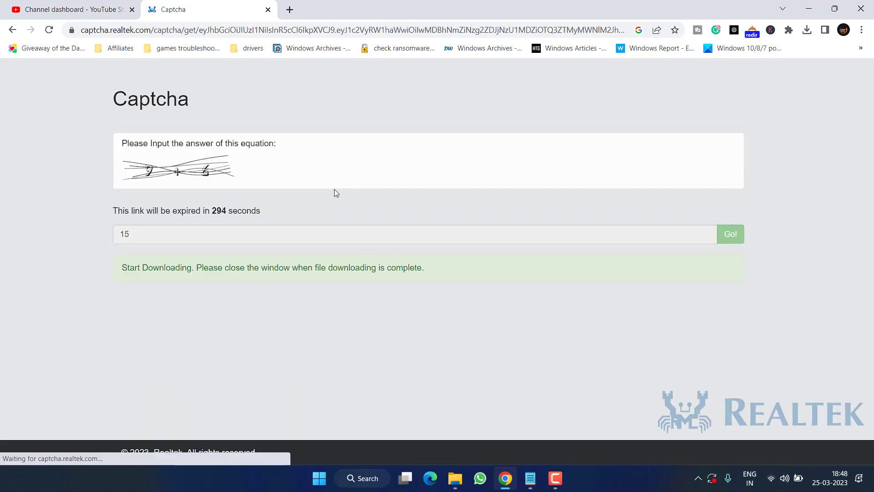
- Save the Win10 R282 driver to the Desktop, then cancel the download
scroll(64, 167, "up", 6)
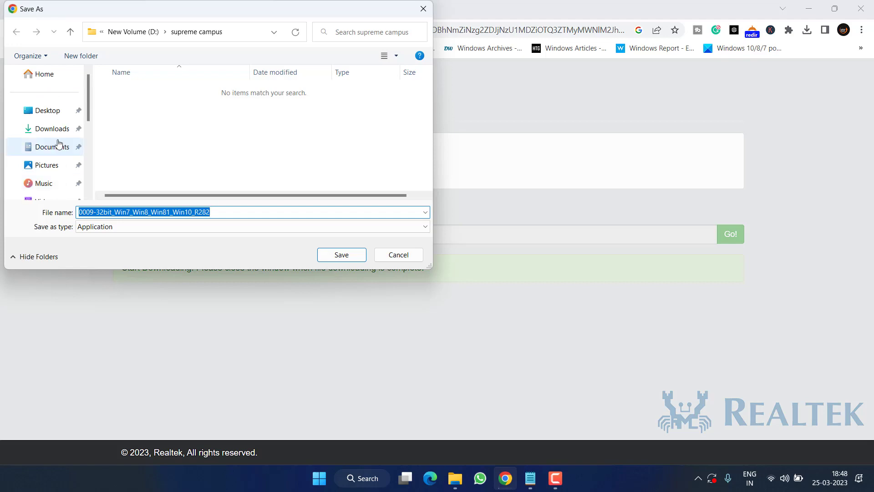
left_click(48, 111)
left_click(341, 255)
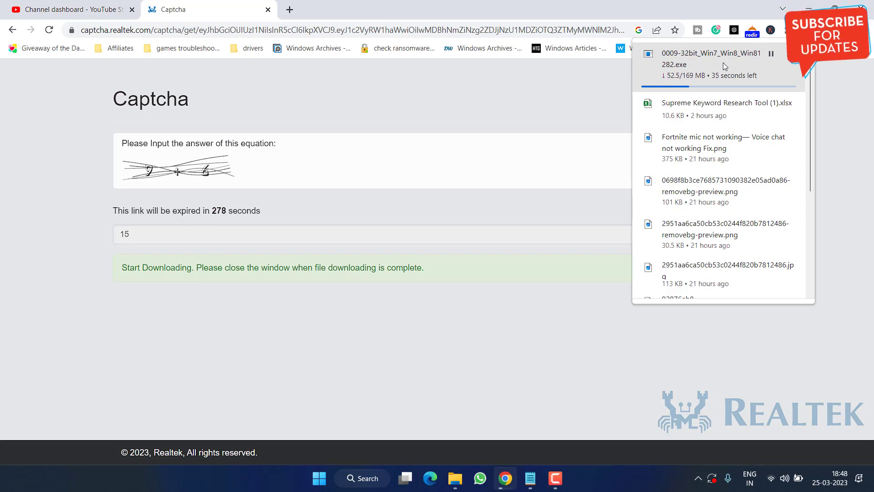
left_click(789, 54)
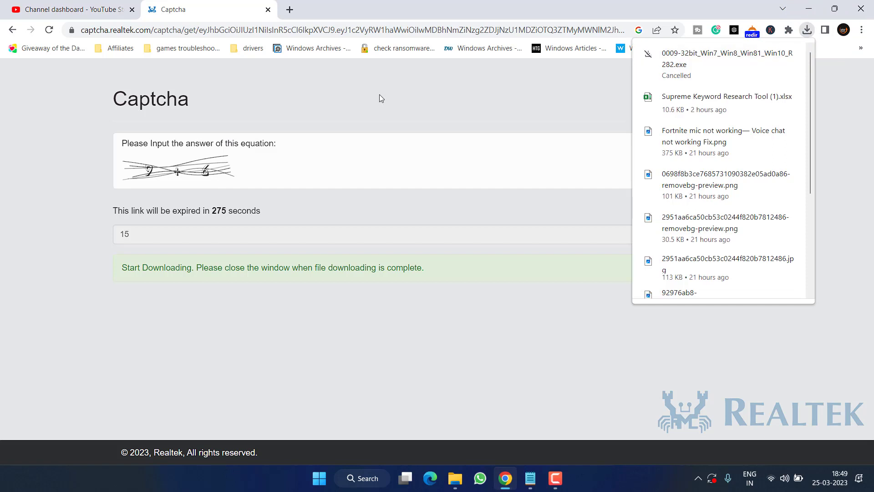
left_click(378, 94)
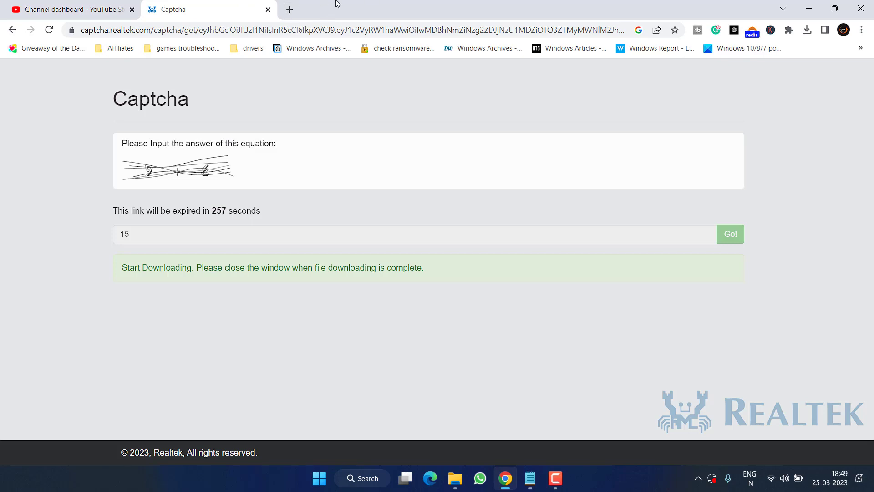
- Search 'lenovo audio driver download' in a new tab and open the Lenovo Support result
left_click(290, 10)
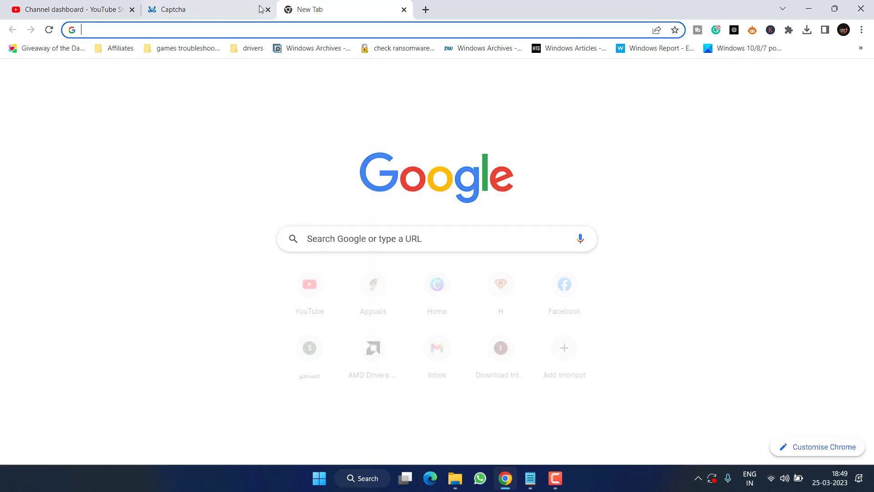
left_click(272, 27)
type("lenovo audi")
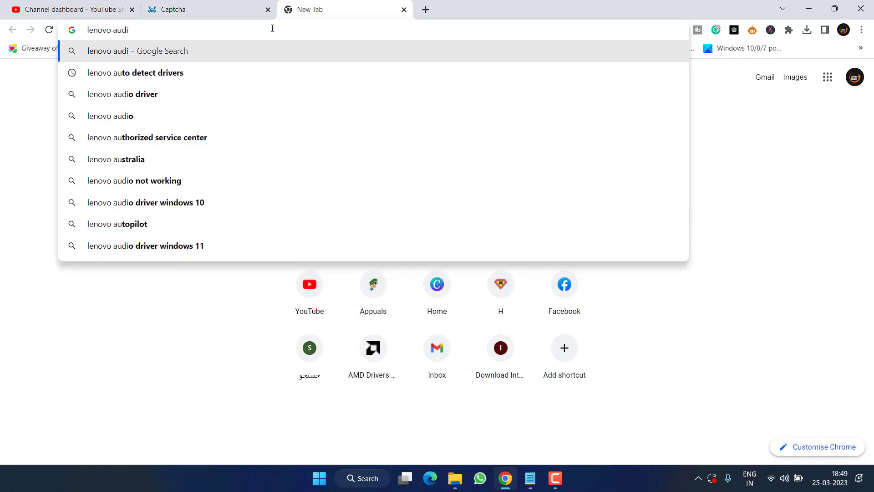
type("o ")
type("driver download")
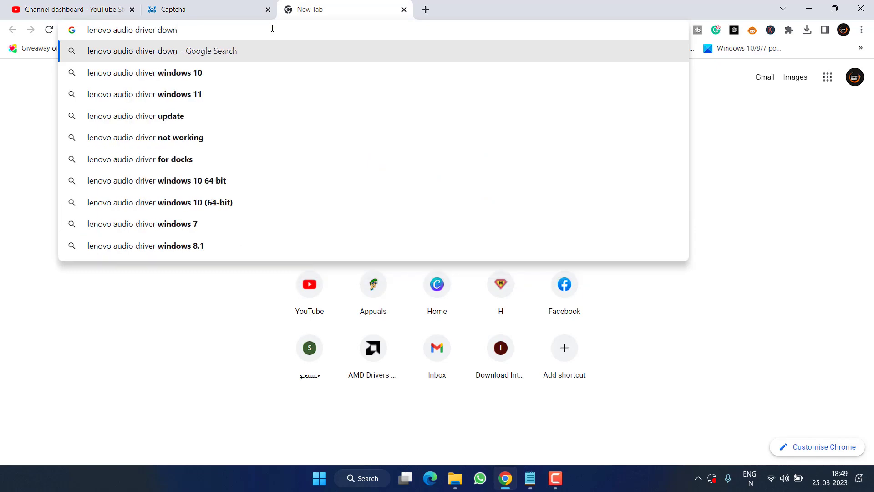
key("Return")
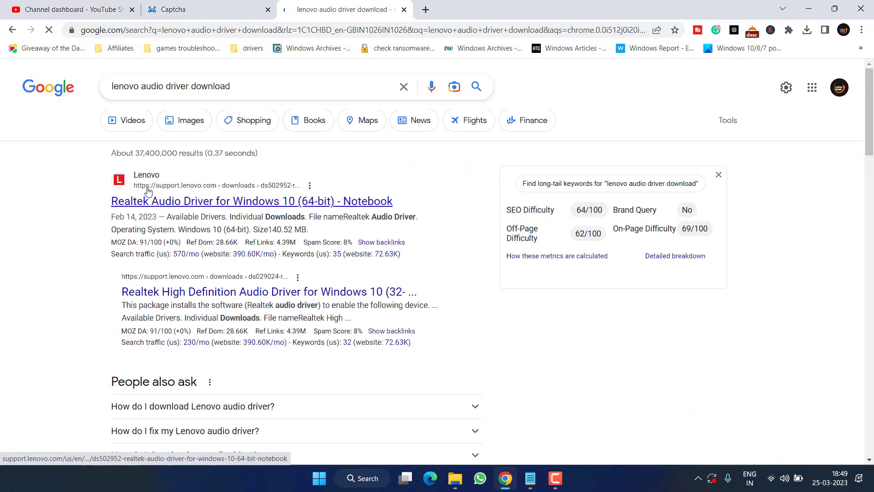
left_click(254, 185)
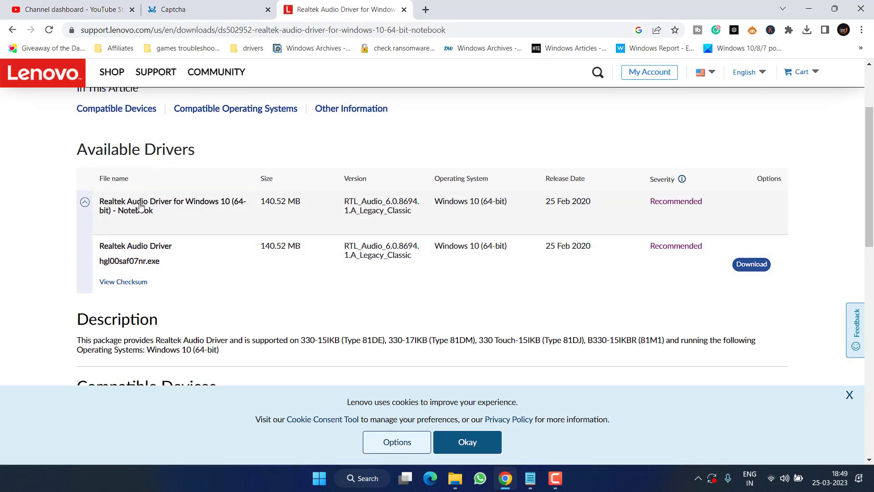
- Request the Realtek Audio Driver download and focus the compatibility check's Serial Number field
left_click_drag(170, 221, 98, 201)
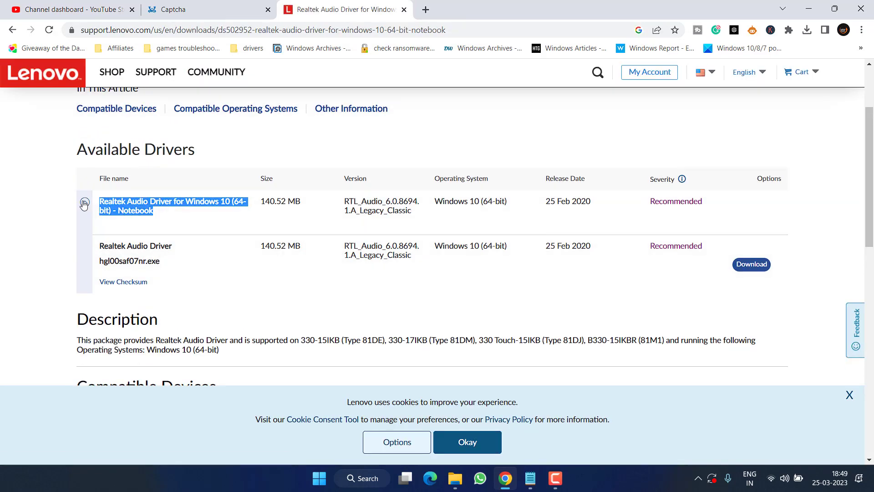
left_click(751, 264)
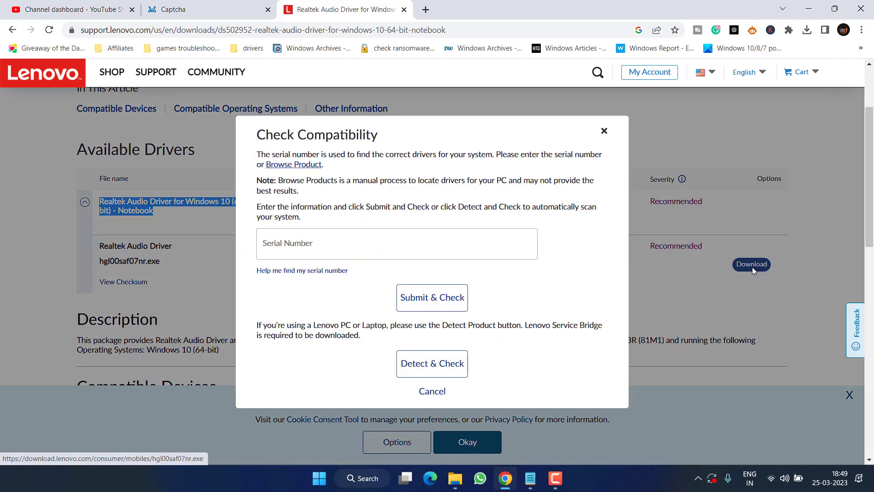
left_click(324, 251)
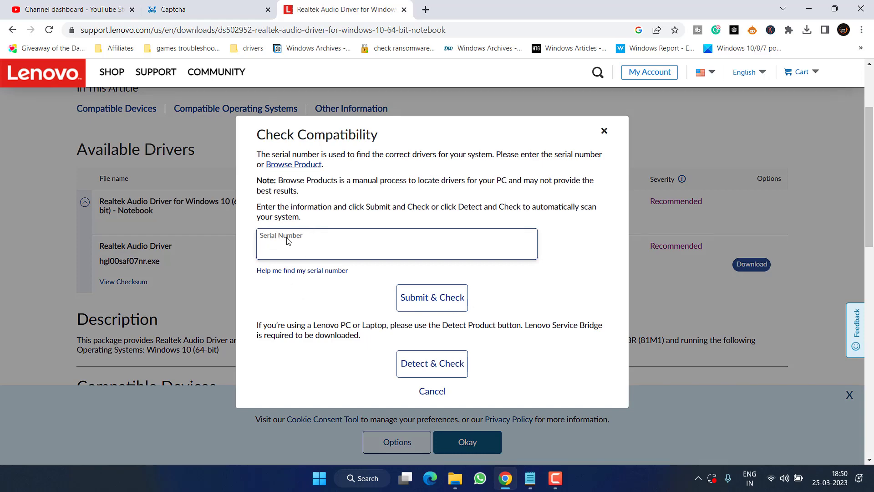
left_click(315, 474)
- Run 'wmic bios get serialnumber' in an administrator Command Prompt to read the BIOS serial
type("cmd")
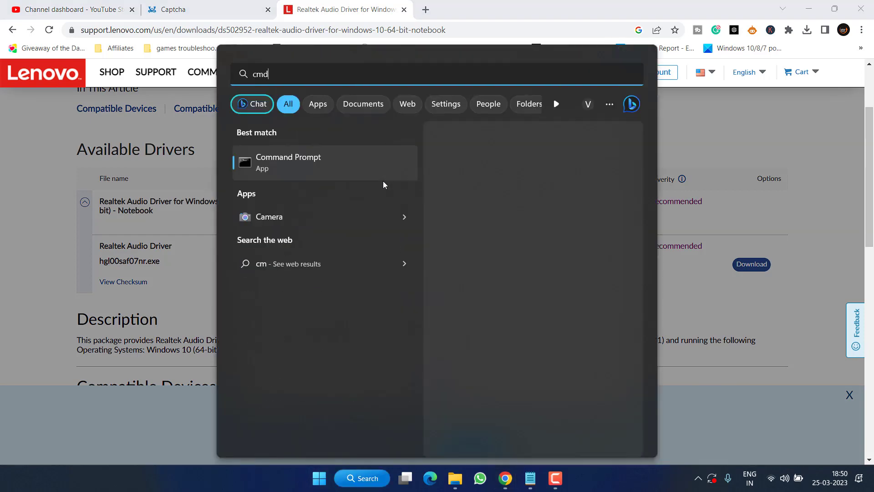
left_click(498, 262)
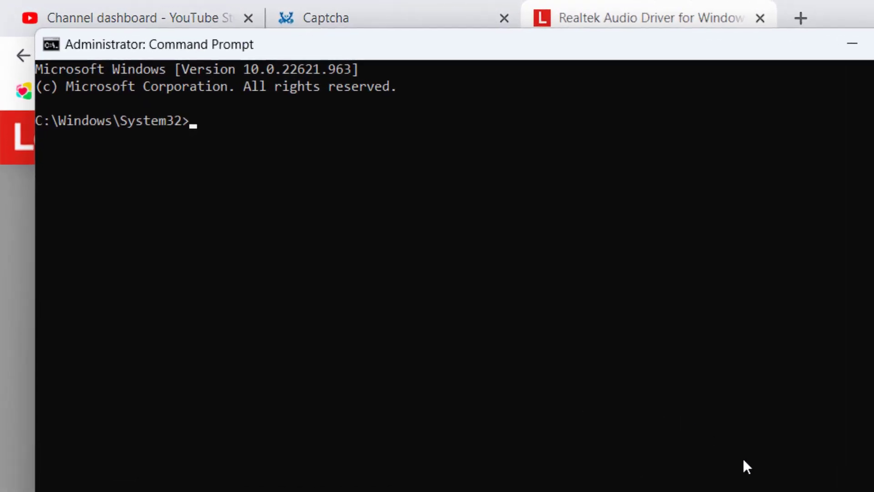
type("wmic bios get serialnumber")
key("Return")
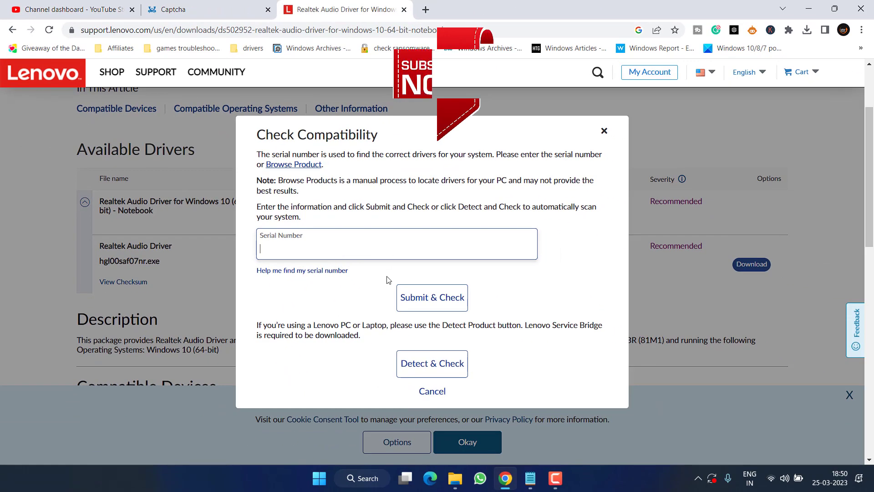
- Dismiss Check Compatibility, close the Lenovo Support tab and minimize Chrome
left_click(605, 132)
left_click(404, 10)
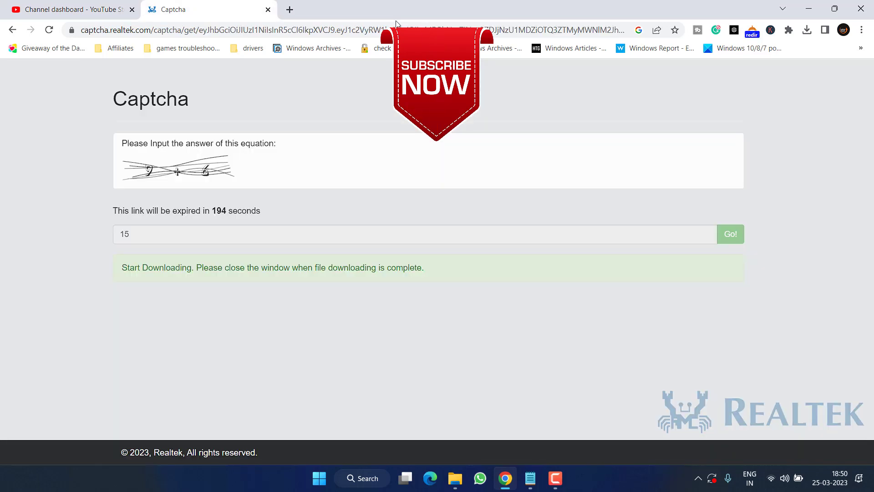
left_click(809, 9)
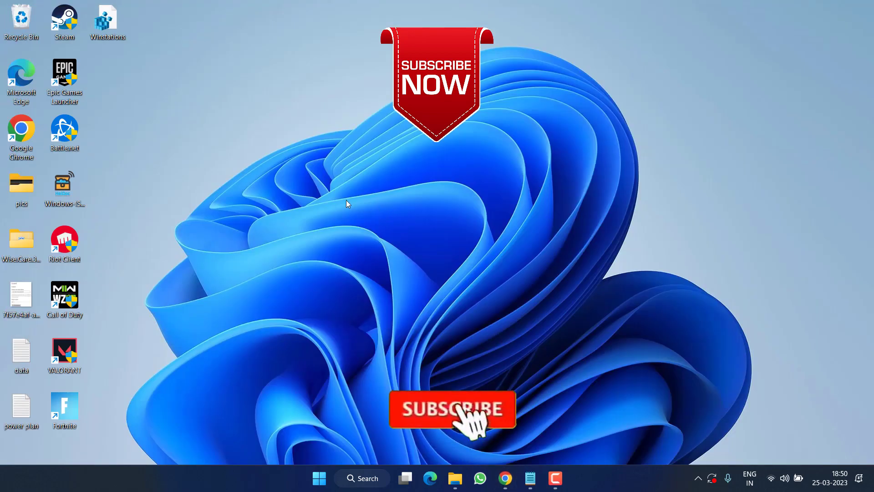